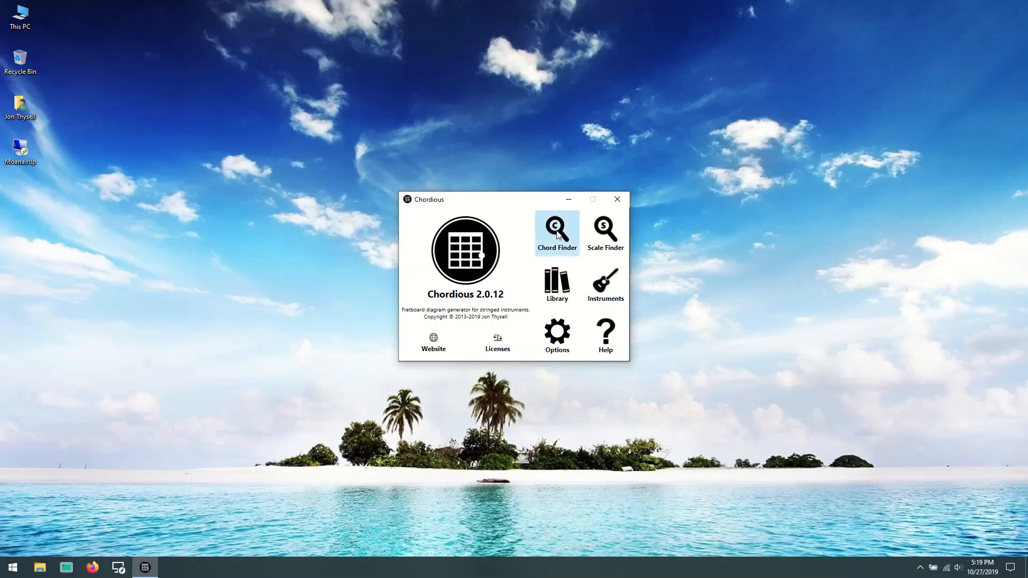
Step: Open the Chord Finder and enlarge and reposition its window so all options and style settings are visible
{"action": "left_click", "coordinate": [557, 233]}
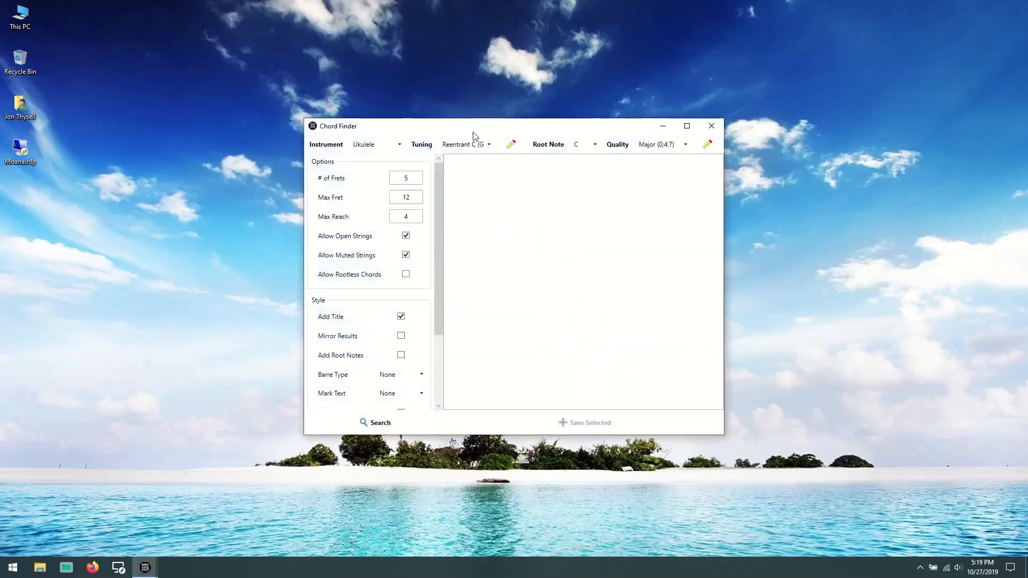
{"action": "left_click_drag", "start_coordinate": [480, 129], "coordinate": [298, 42]}
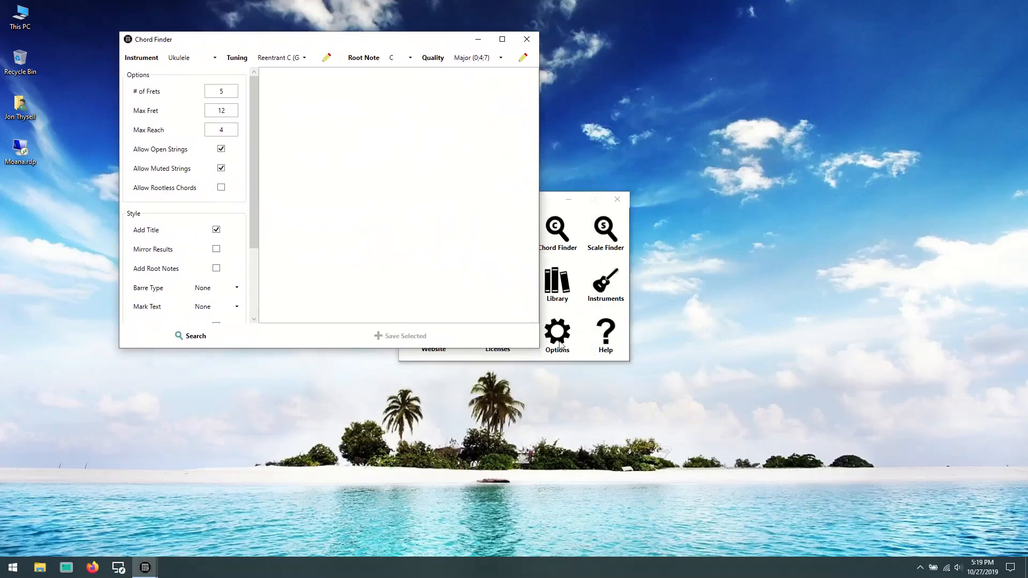
{"action": "left_click_drag", "start_coordinate": [540, 350], "coordinate": [869, 546]}
{"action": "left_click_drag", "start_coordinate": [477, 42], "coordinate": [488, 21]}
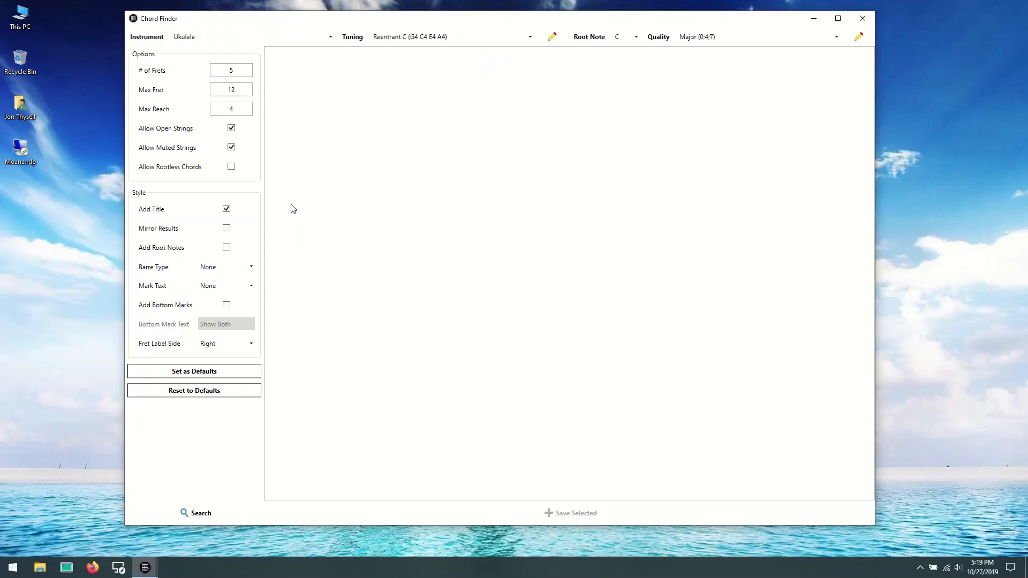
{"action": "left_click_drag", "start_coordinate": [552, 22], "coordinate": [555, 21]}
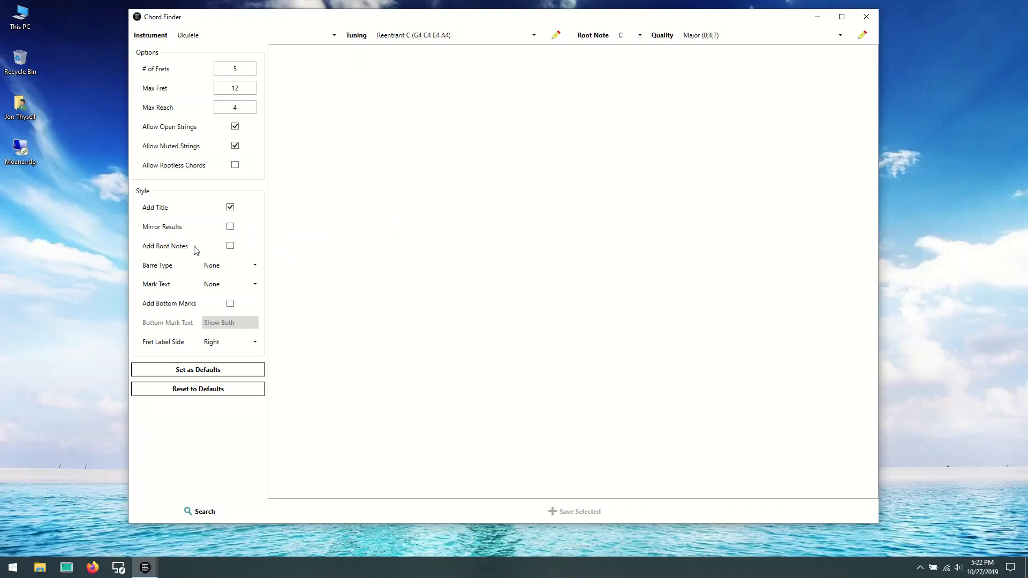
Step: Examine the choices available for barre type and mark text in the style settings
{"action": "mouse_move", "coordinate": [195, 249]}
{"action": "left_click", "coordinate": [256, 266]}
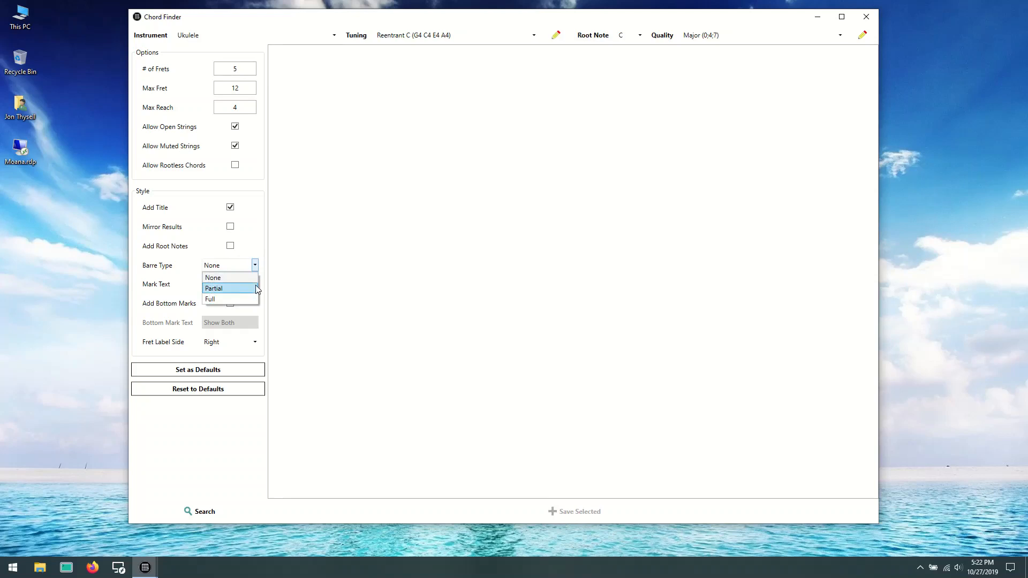
{"action": "left_click", "coordinate": [258, 262]}
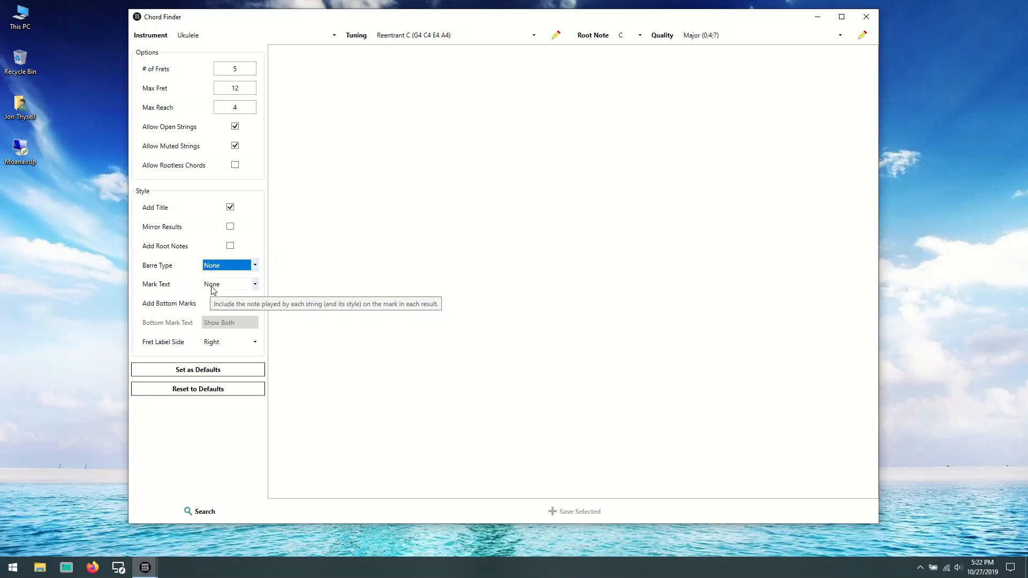
{"action": "left_click", "coordinate": [255, 284]}
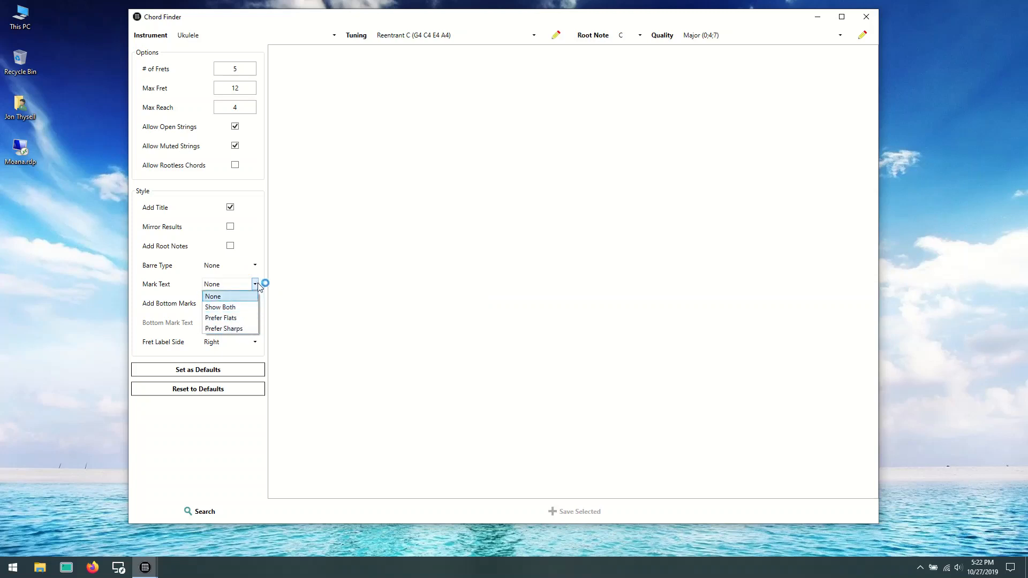
{"action": "left_click", "coordinate": [263, 288]}
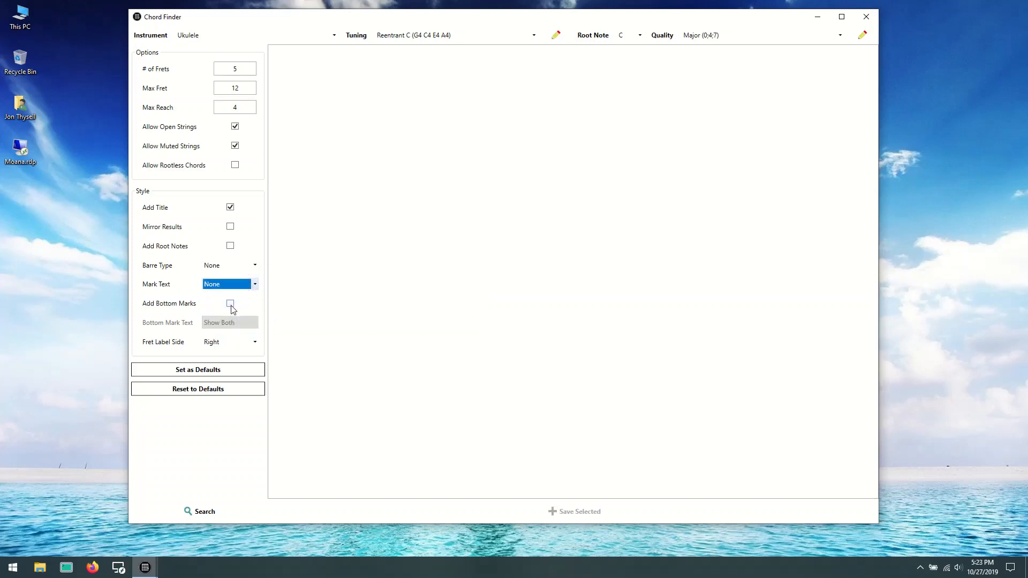
{"action": "left_click", "coordinate": [229, 304]}
Step: Search for C Major ukulele chords in Reentrant C tuning with the default options and look through the diagrams
{"action": "left_click", "coordinate": [233, 512]}
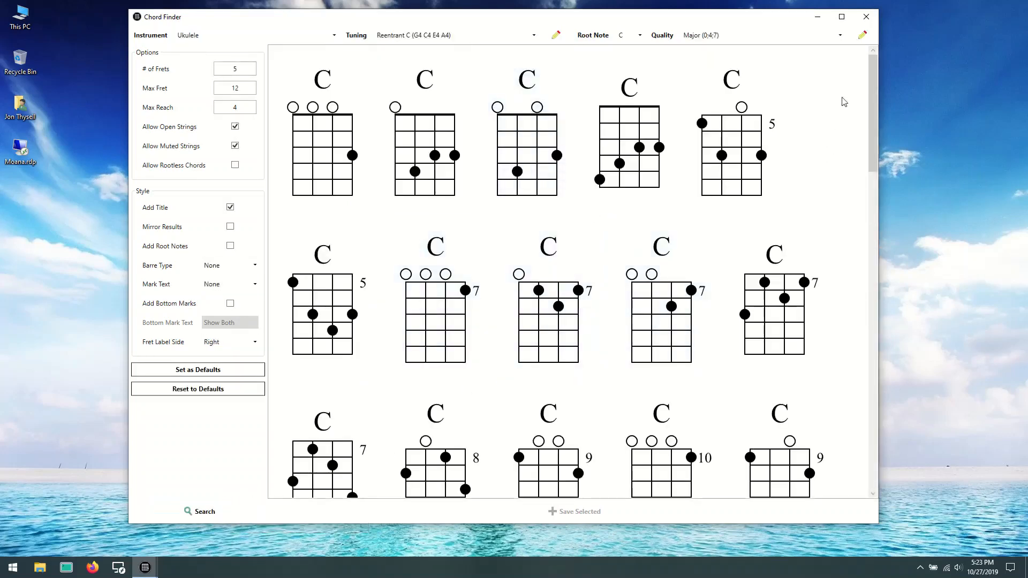
{"action": "left_click_drag", "start_coordinate": [870, 85], "coordinate": [865, 238]}
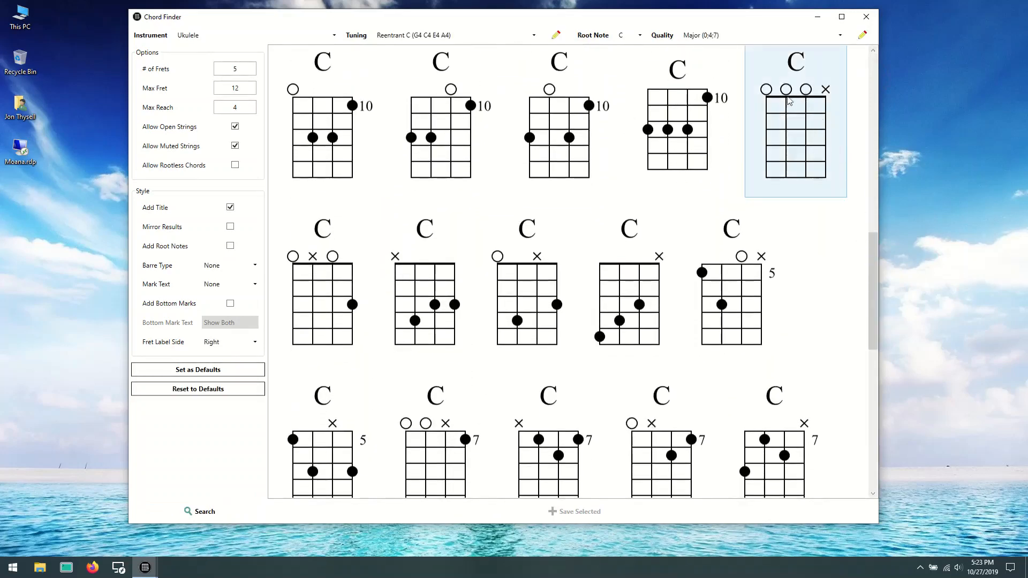
{"action": "left_click_drag", "start_coordinate": [872, 252], "coordinate": [877, 73]}
Step: Set the number of frets to 4 and the max fret to 5, rerunning the chord search
{"action": "double_click", "coordinate": [236, 69]}
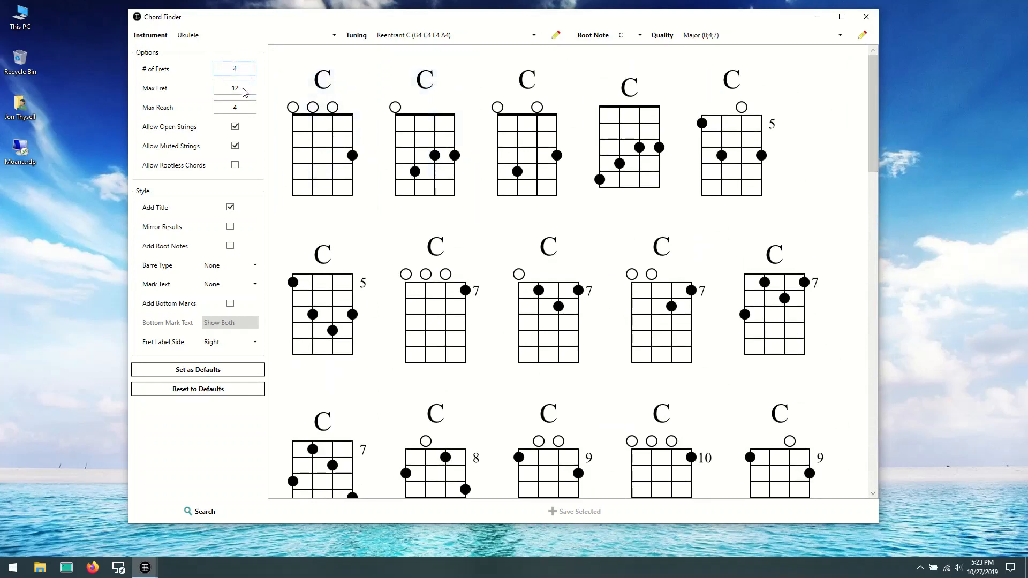
{"action": "type", "text": "4"}
{"action": "double_click", "coordinate": [247, 92]}
{"action": "key", "text": "Return"}
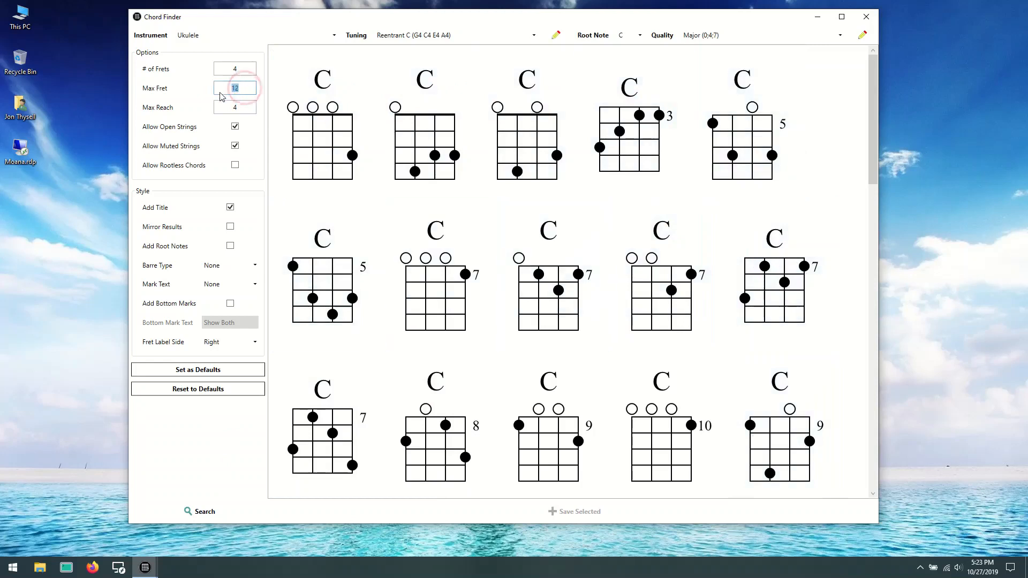
{"action": "type", "text": "5"}
{"action": "left_click", "coordinate": [203, 510]}
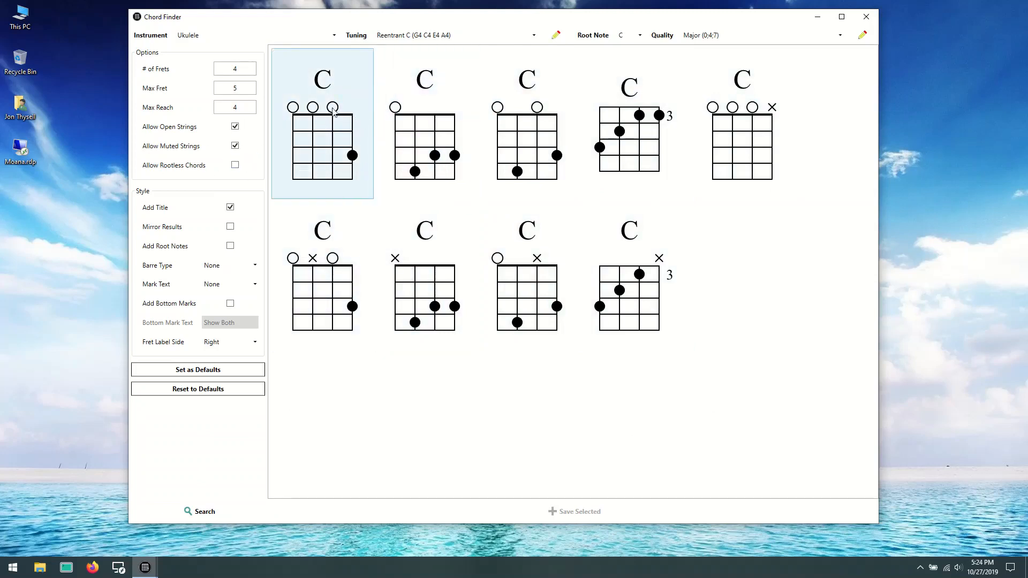
Step: Disallow muted strings and open strings, rerunning the chord search after each change
{"action": "left_click", "coordinate": [235, 146]}
{"action": "left_click", "coordinate": [204, 511]}
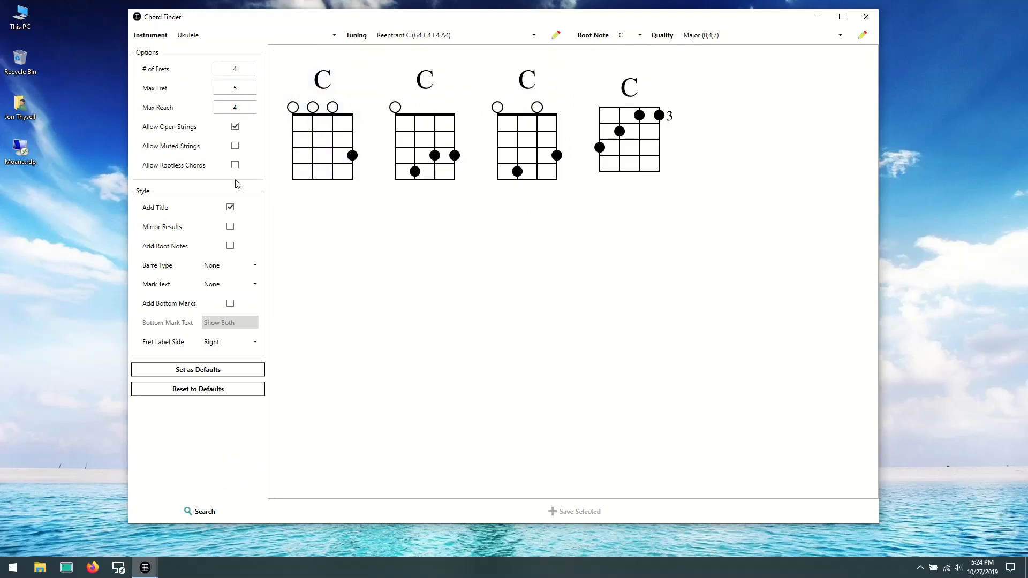
{"action": "left_click", "coordinate": [236, 127]}
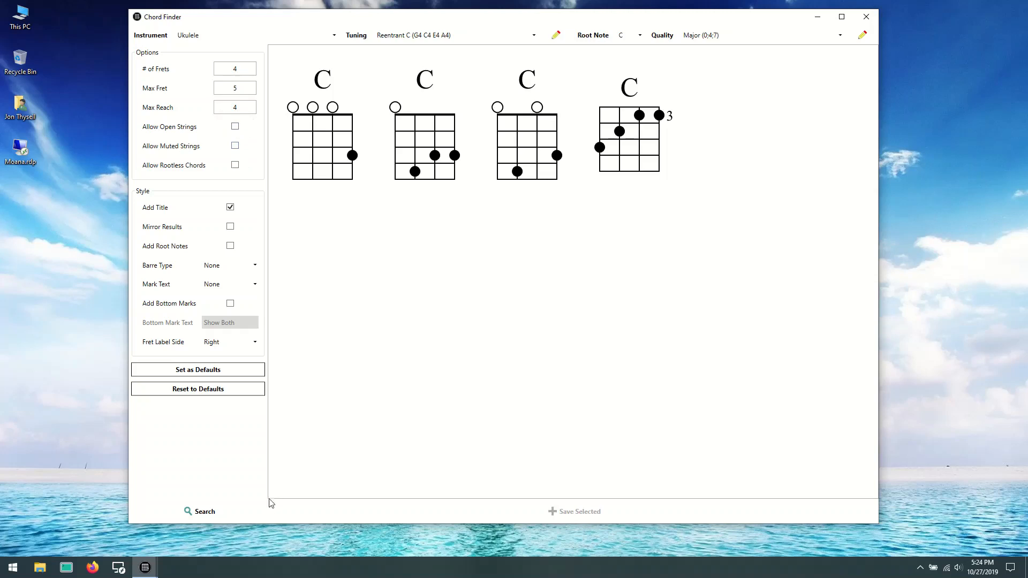
{"action": "left_click", "coordinate": [202, 513]}
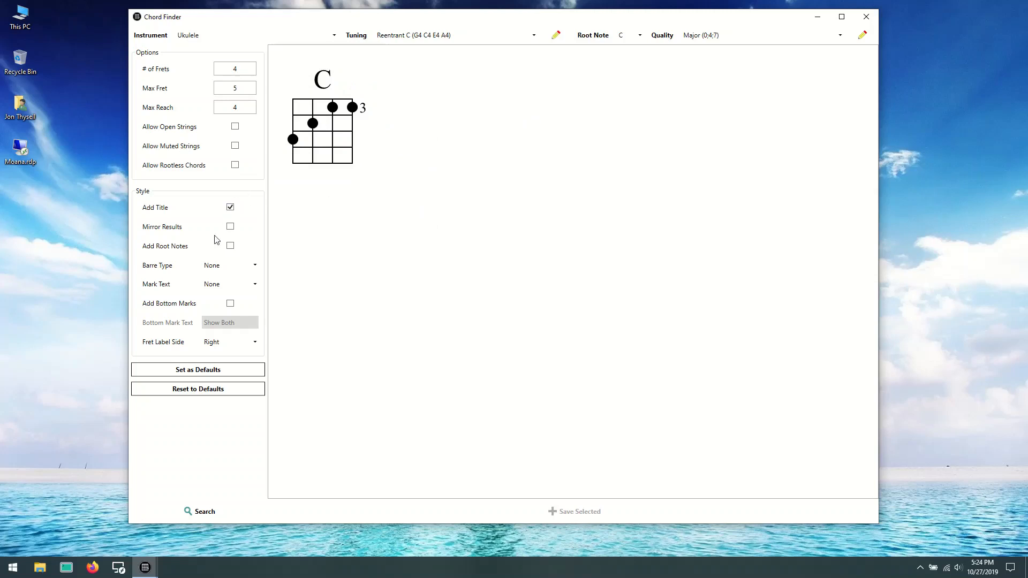
Step: Try the search results without diagram titles, and restore the titles with another search
{"action": "left_click", "coordinate": [230, 208]}
{"action": "left_click", "coordinate": [189, 513]}
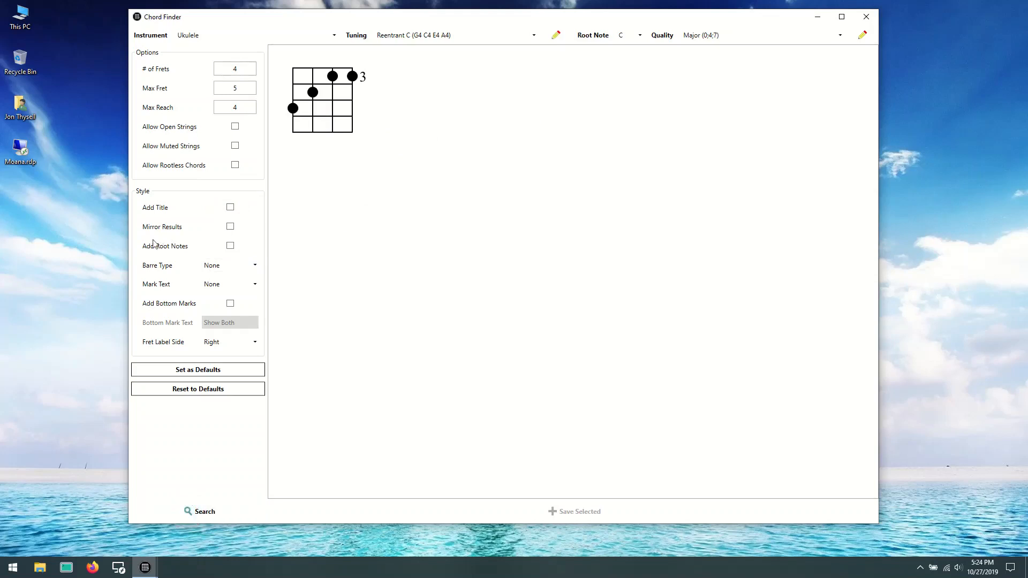
{"action": "left_click", "coordinate": [230, 208]}
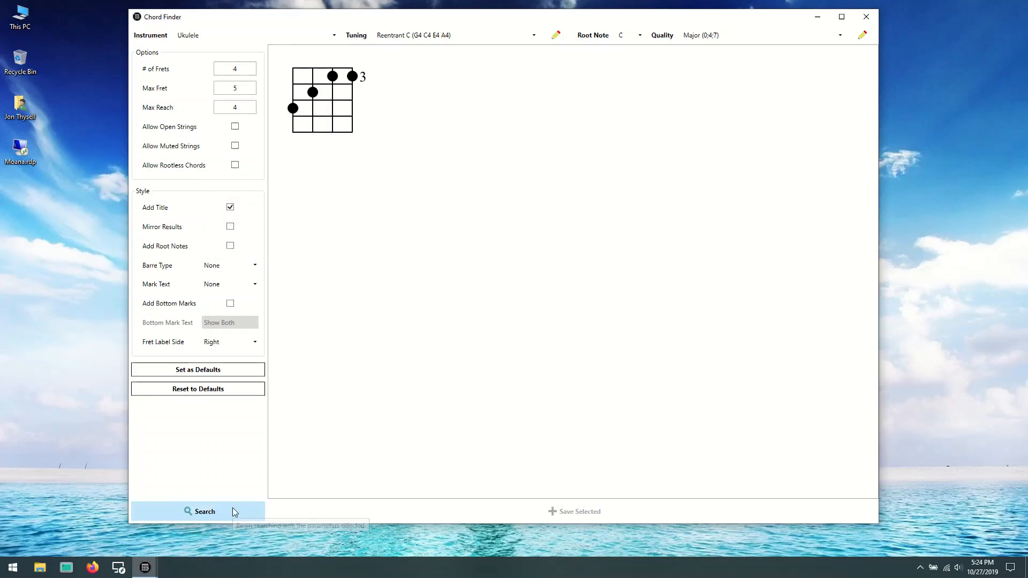
{"action": "left_click", "coordinate": [234, 508]}
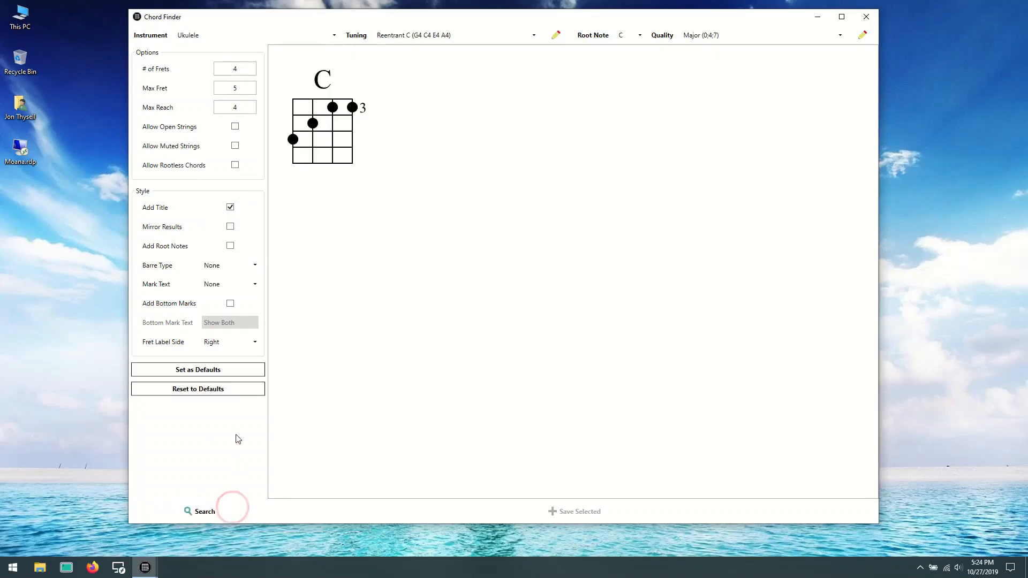
Step: Try the search with mirrored results, and turn mirroring back off
{"action": "left_click", "coordinate": [230, 227]}
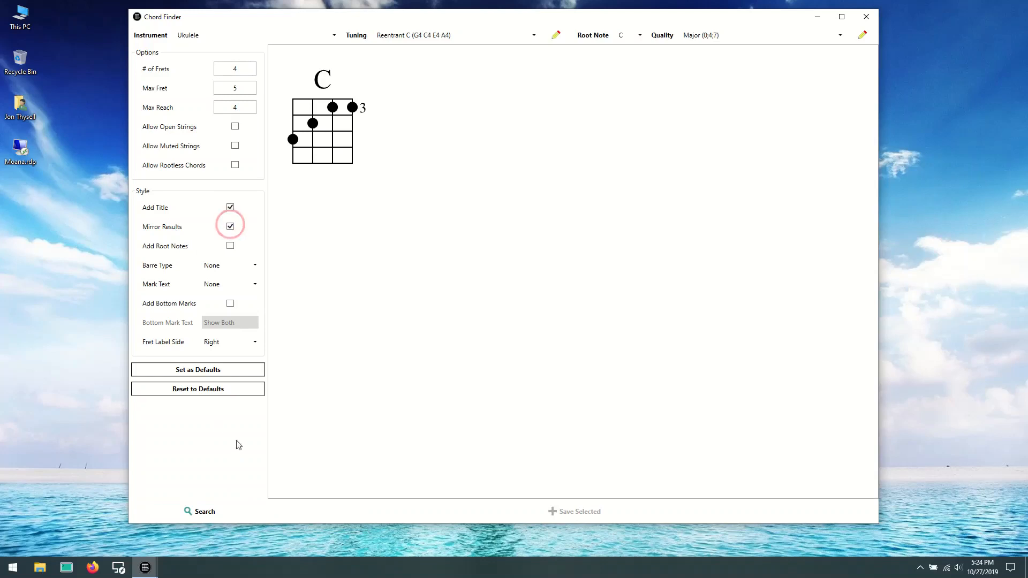
{"action": "left_click", "coordinate": [212, 515]}
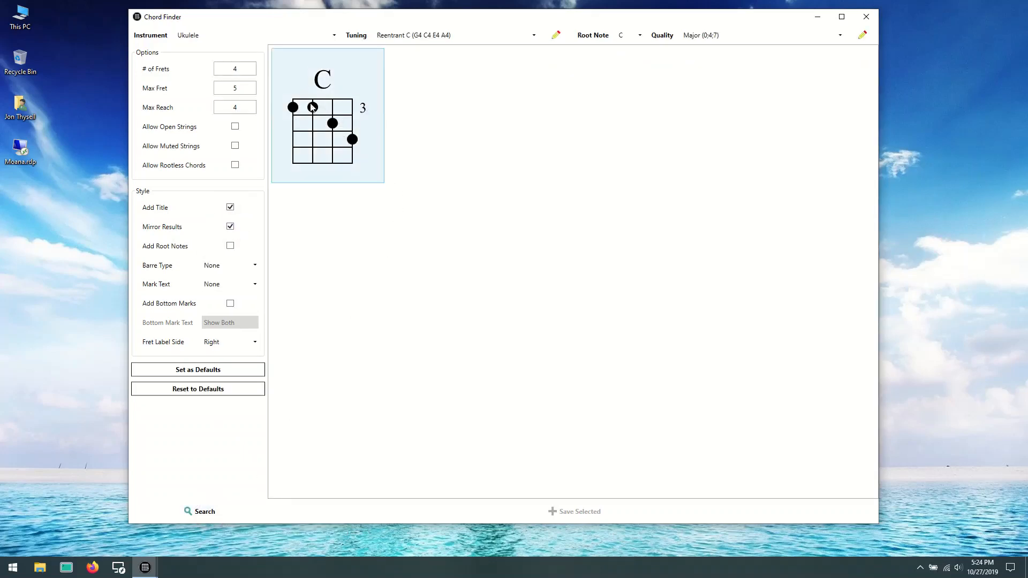
{"action": "left_click", "coordinate": [231, 227]}
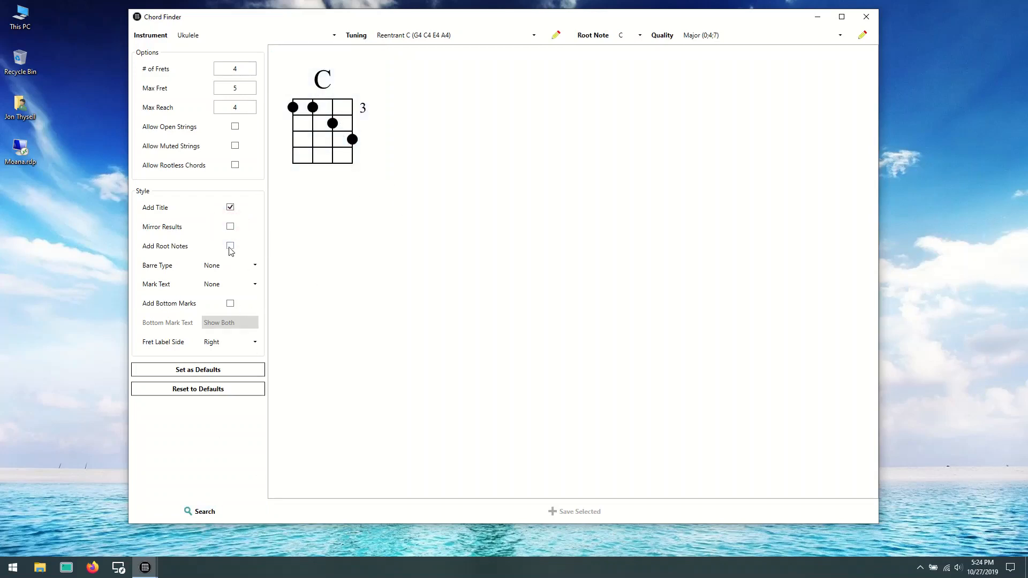
Step: Add root notes to the chord diagrams and set the mark text to Show Both, rerunning the search for each
{"action": "left_click", "coordinate": [230, 246]}
{"action": "left_click", "coordinate": [216, 509]}
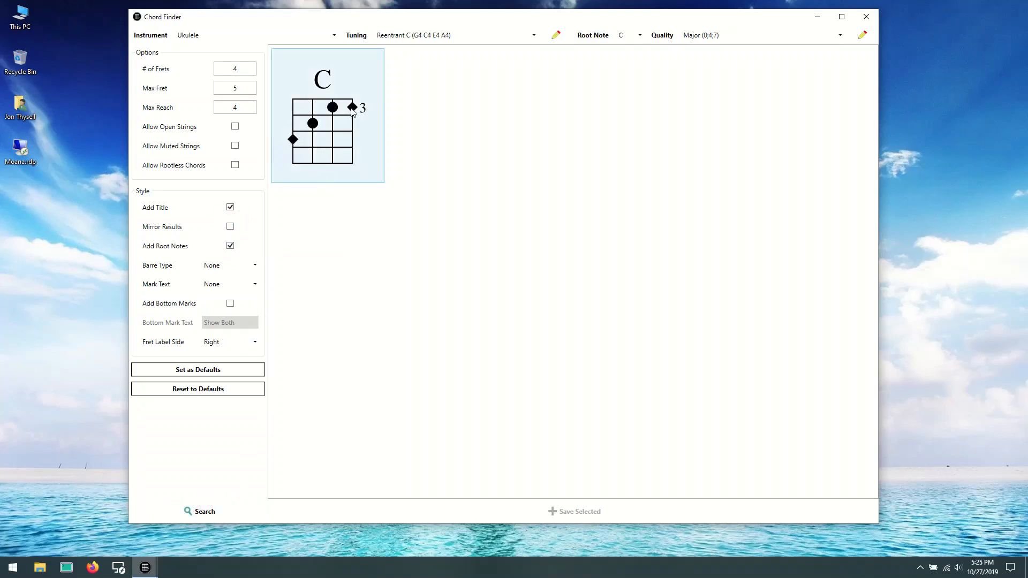
{"action": "left_click", "coordinate": [220, 287]}
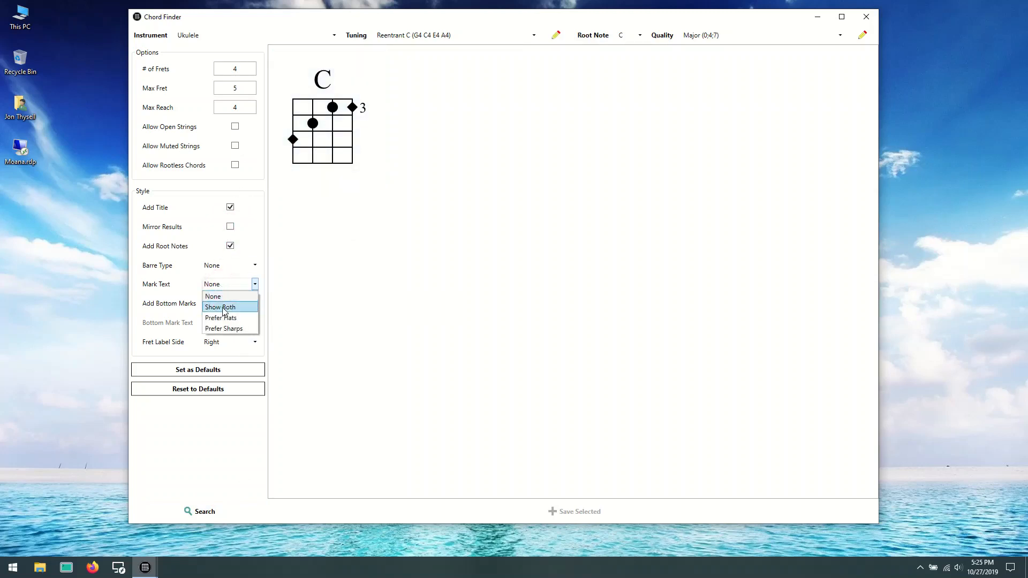
{"action": "left_click", "coordinate": [220, 307]}
{"action": "left_click", "coordinate": [191, 513]}
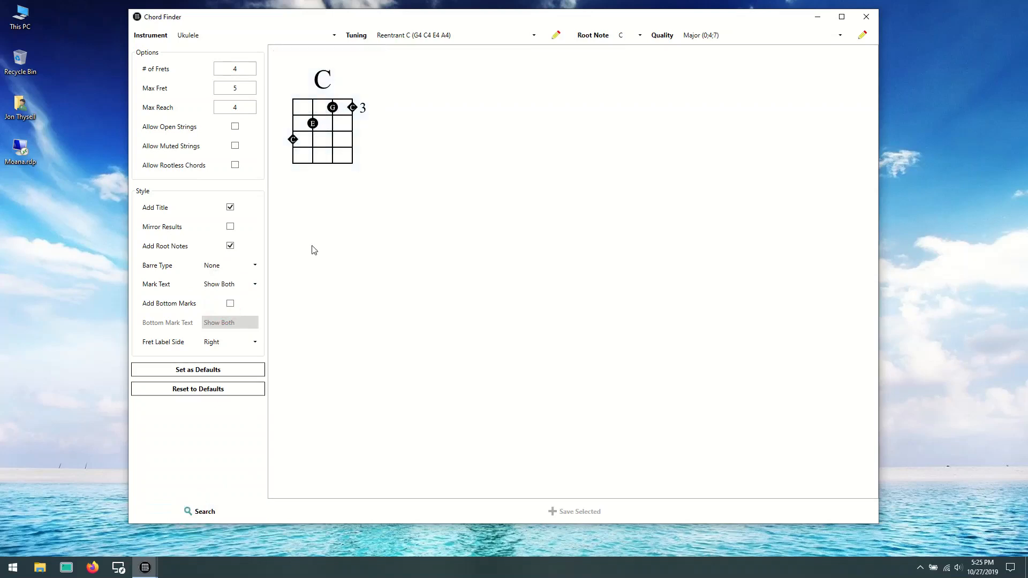
Step: Add bottom marks and set the fret label side to Left, rerunning the search after each change
{"action": "left_click", "coordinate": [230, 304]}
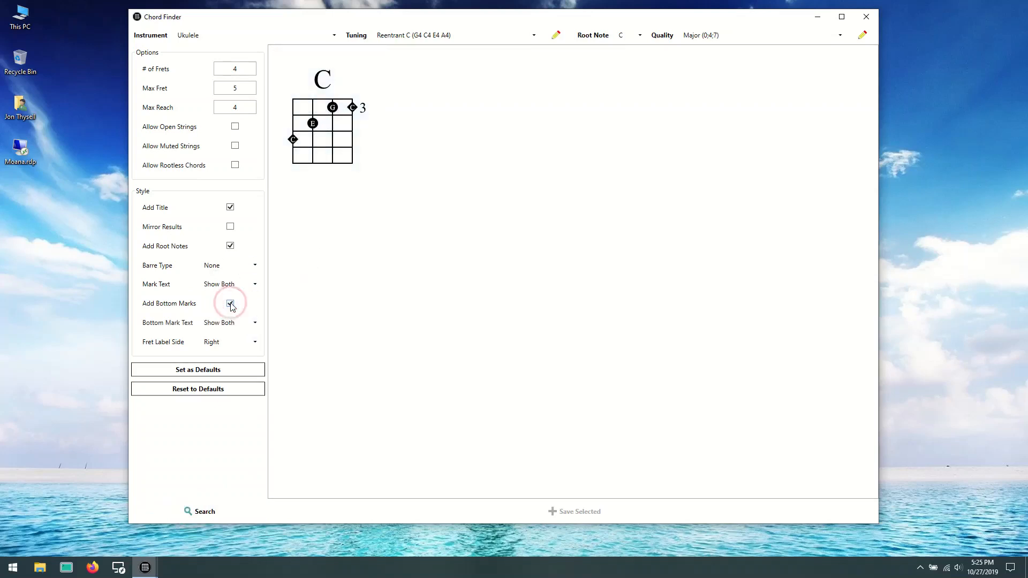
{"action": "left_click", "coordinate": [209, 512]}
{"action": "left_click", "coordinate": [254, 341]}
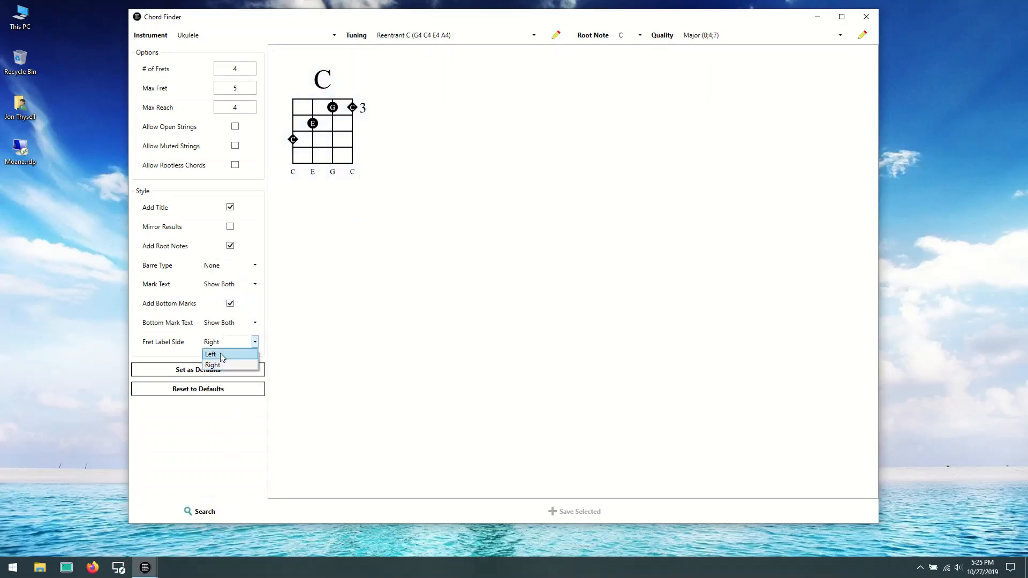
{"action": "left_click", "coordinate": [222, 356]}
{"action": "left_click", "coordinate": [205, 511]}
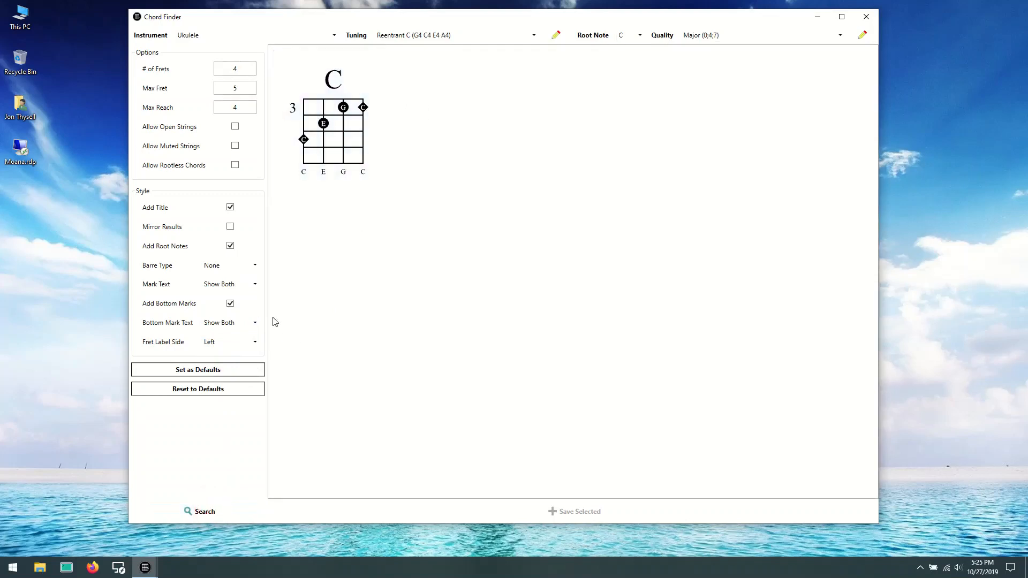
Step: Set the mark text to None and rerun the chord search
{"action": "left_click", "coordinate": [254, 284]}
{"action": "left_click", "coordinate": [225, 294]}
{"action": "left_click", "coordinate": [207, 506]}
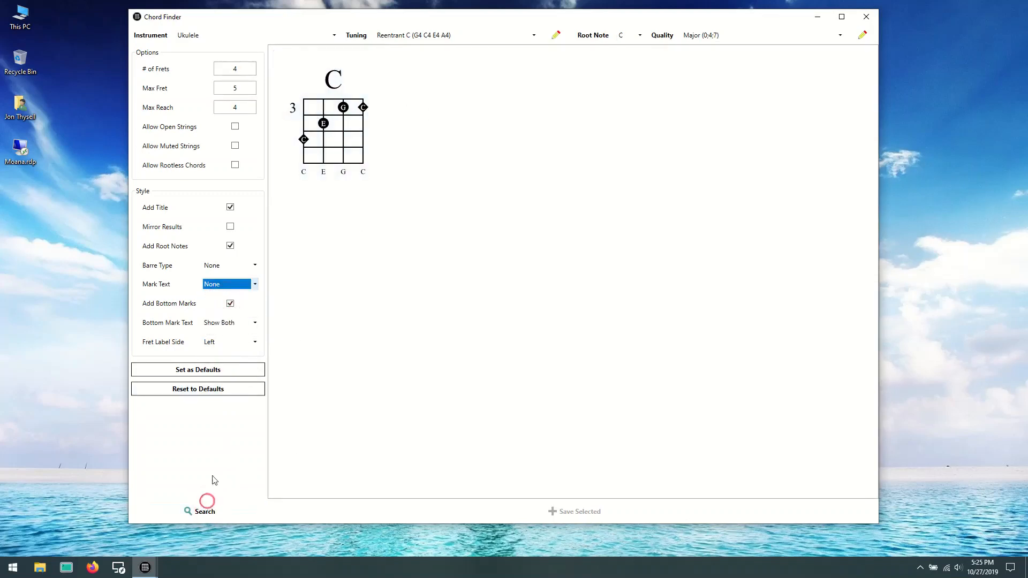
{"action": "left_click", "coordinate": [217, 509]}
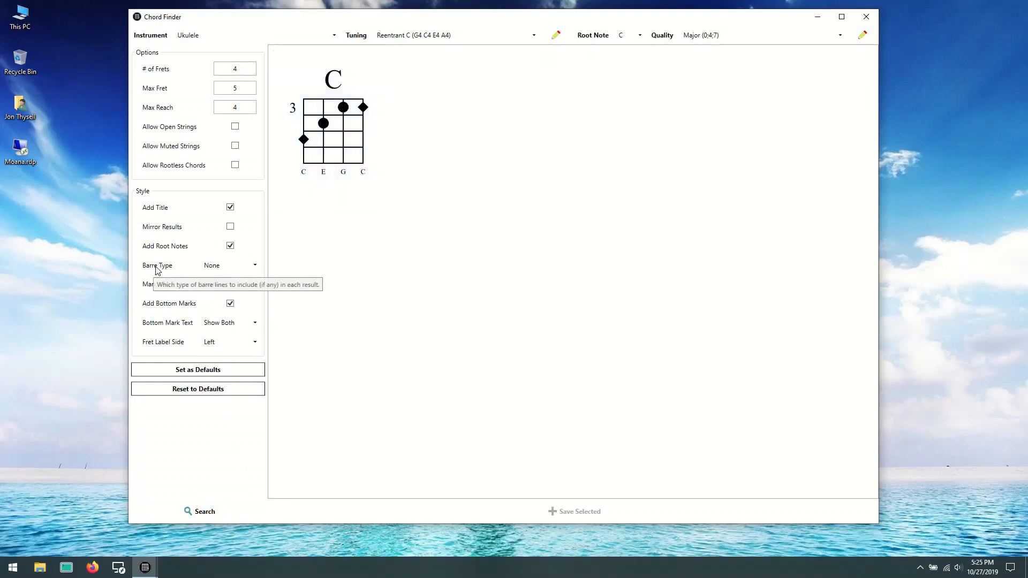
Step: Set the barre type to Partial and rerun the chord search
{"action": "left_click", "coordinate": [221, 267]}
{"action": "left_click", "coordinate": [224, 289]}
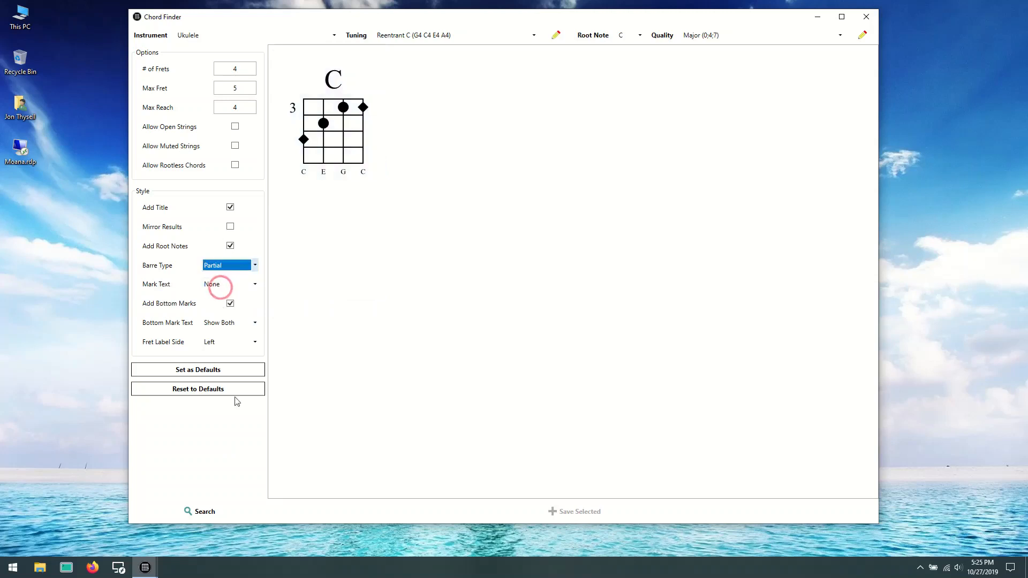
{"action": "left_click", "coordinate": [214, 507]}
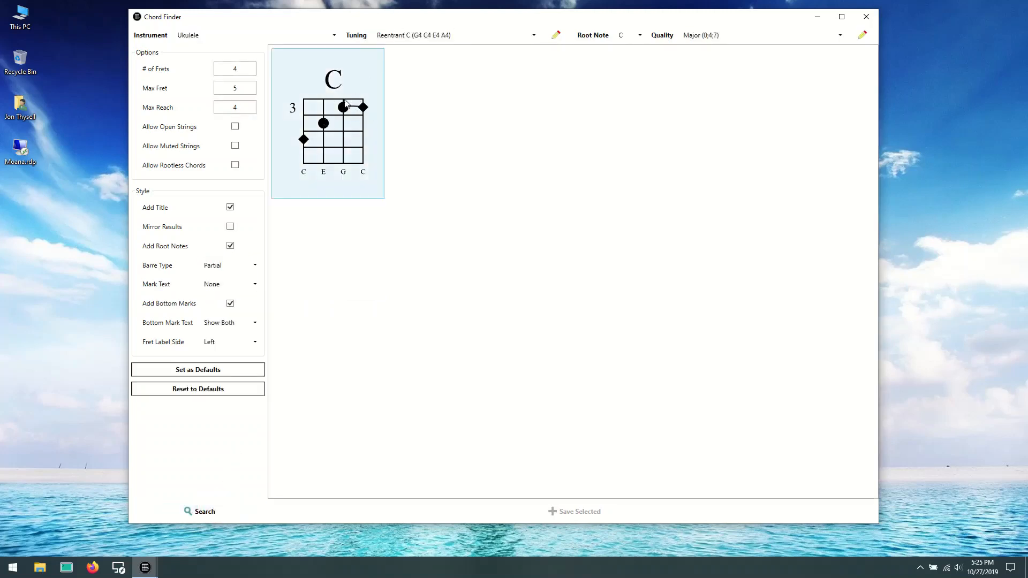
Step: Set the barre type to Full and rerun the chord search
{"action": "left_click", "coordinate": [228, 266]}
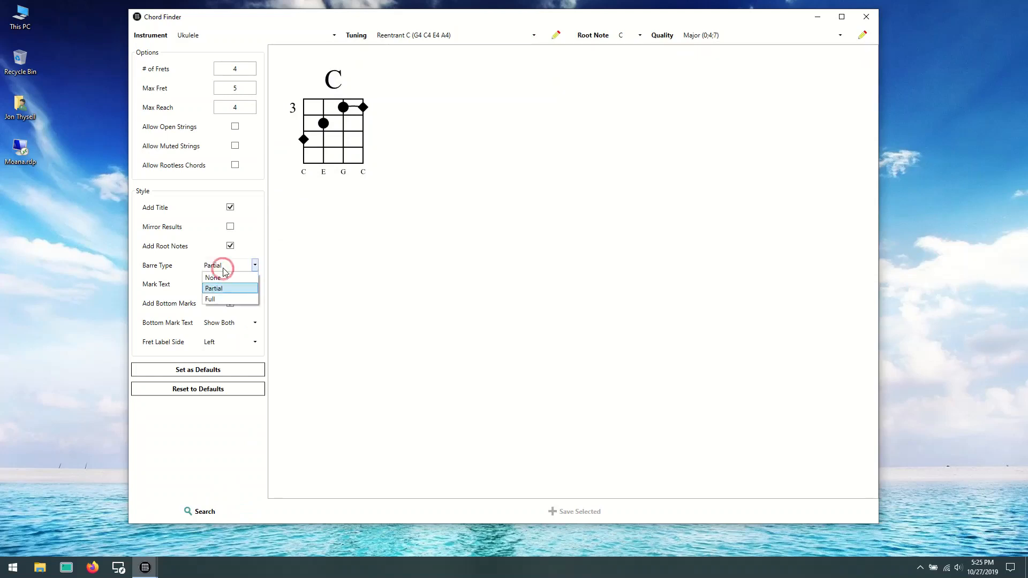
{"action": "left_click", "coordinate": [223, 299]}
{"action": "left_click", "coordinate": [219, 510]}
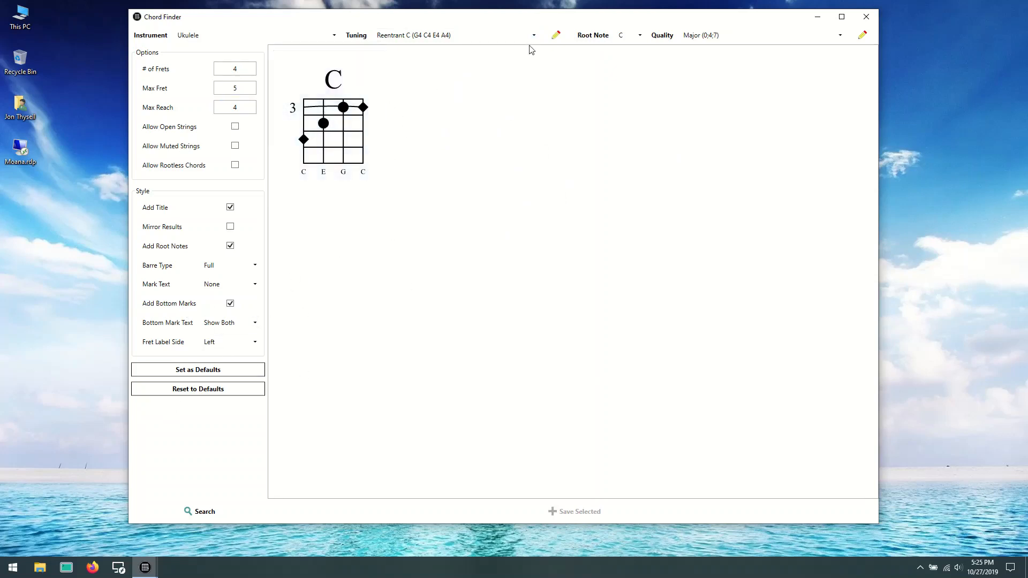
Step: Search for G major chords and store the current search parameters as the new defaults
{"action": "left_click", "coordinate": [636, 36]}
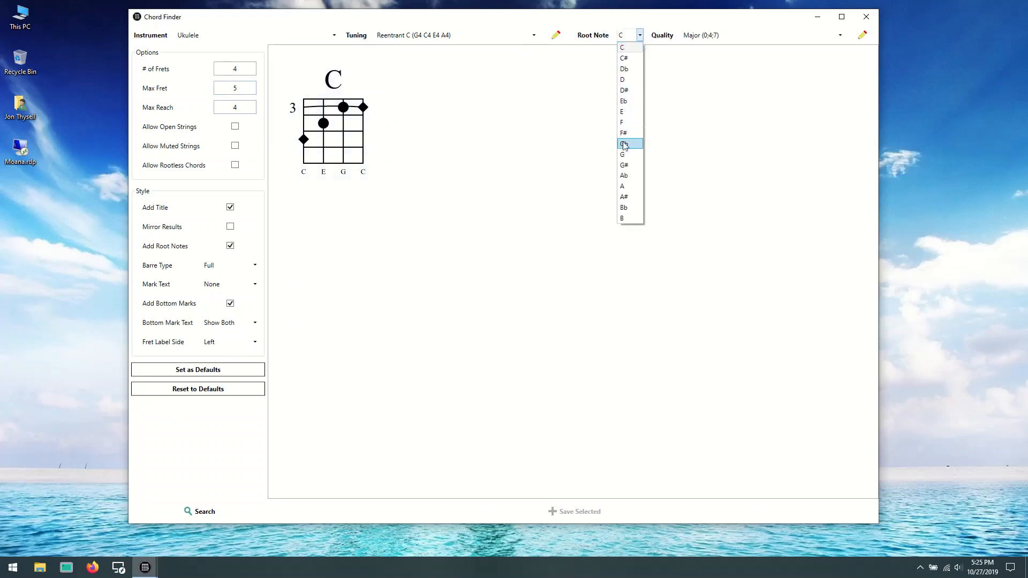
{"action": "left_click", "coordinate": [630, 155]}
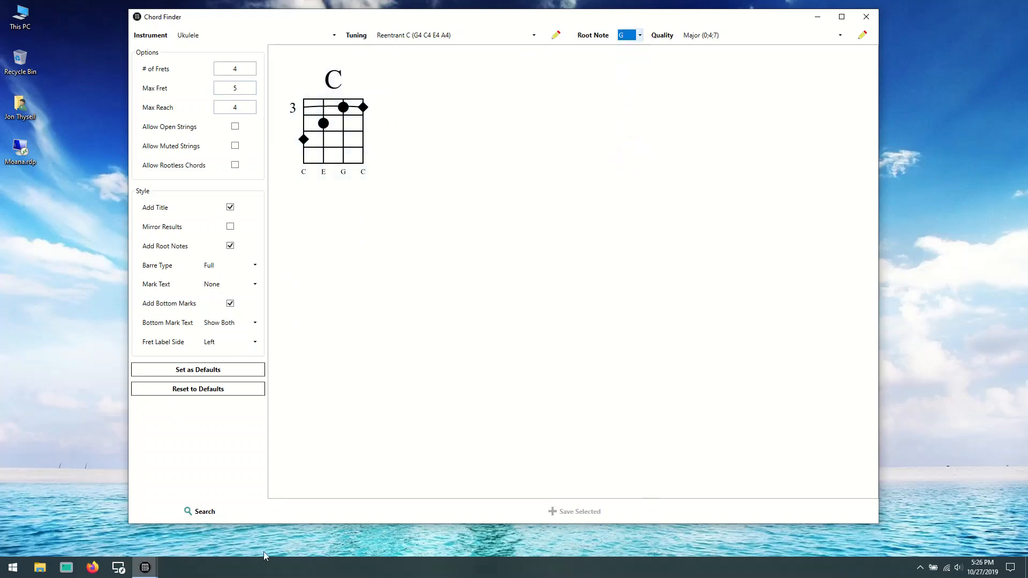
{"action": "left_click", "coordinate": [216, 509]}
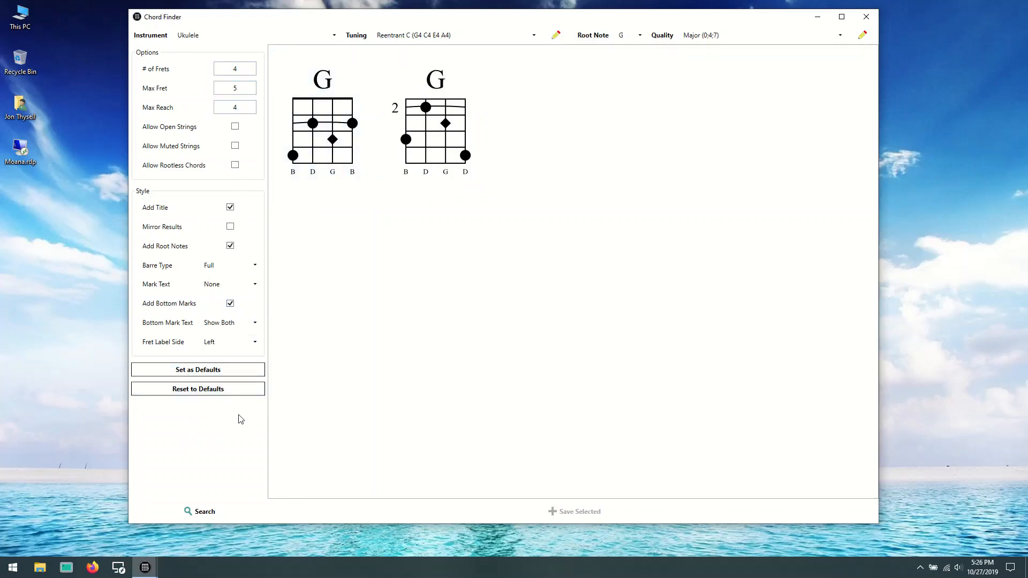
{"action": "left_click", "coordinate": [210, 369]}
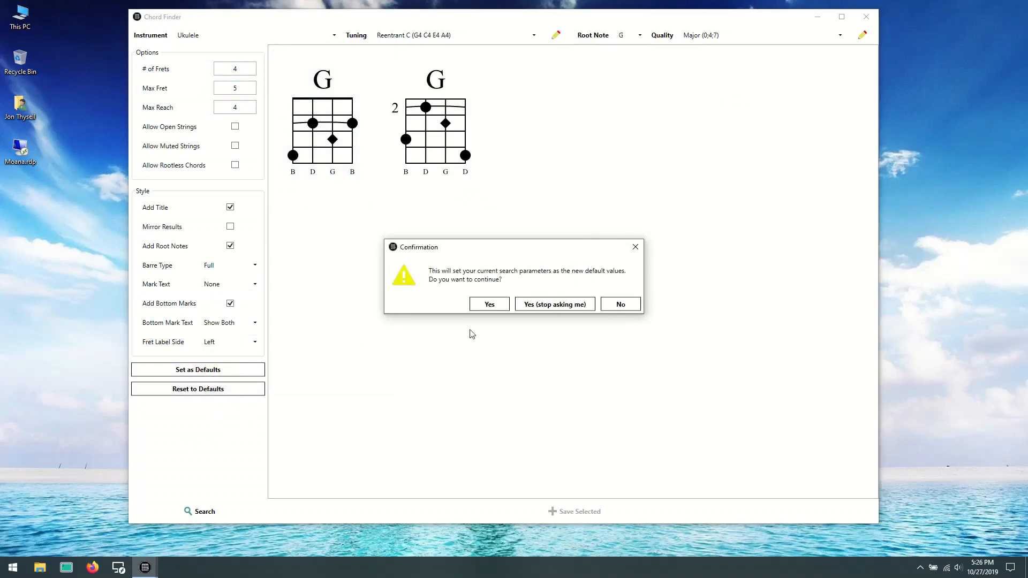
{"action": "left_click", "coordinate": [495, 304]}
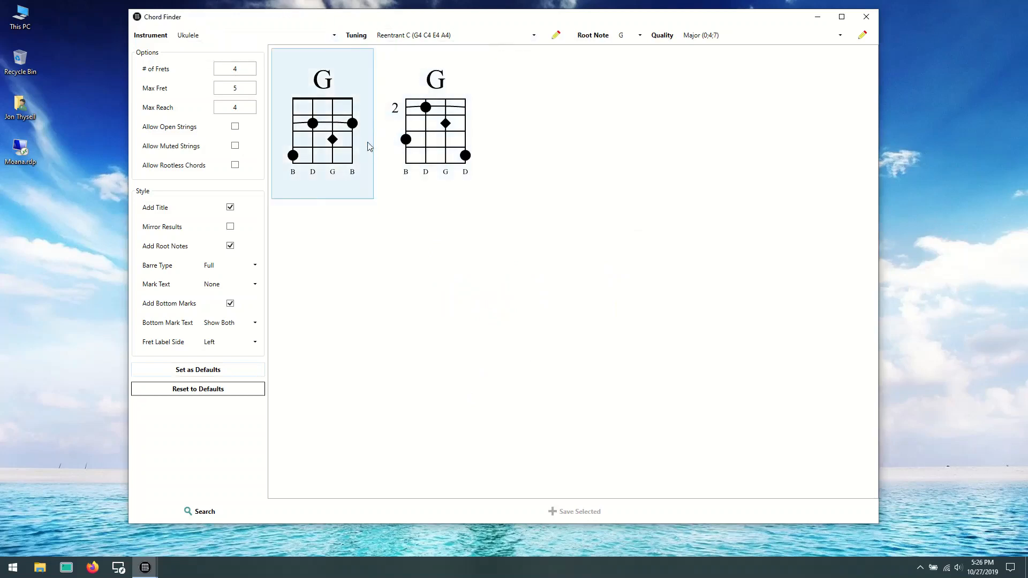
Step: Allow open strings, muted strings and rootless chords, and rerun the G major chord search
{"action": "left_click", "coordinate": [235, 127]}
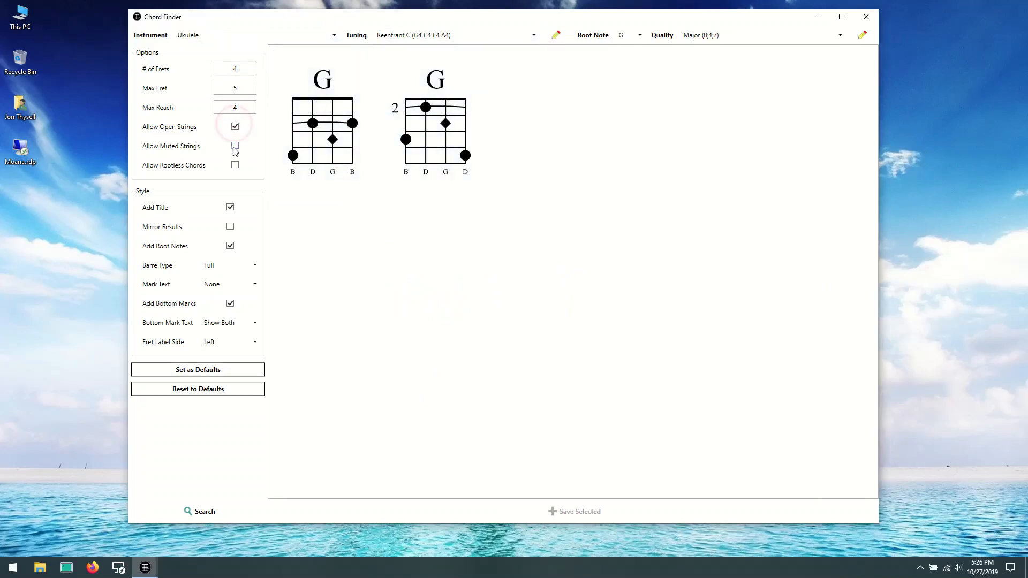
{"action": "left_click", "coordinate": [235, 146]}
{"action": "left_click", "coordinate": [235, 165]}
{"action": "left_click", "coordinate": [207, 511]}
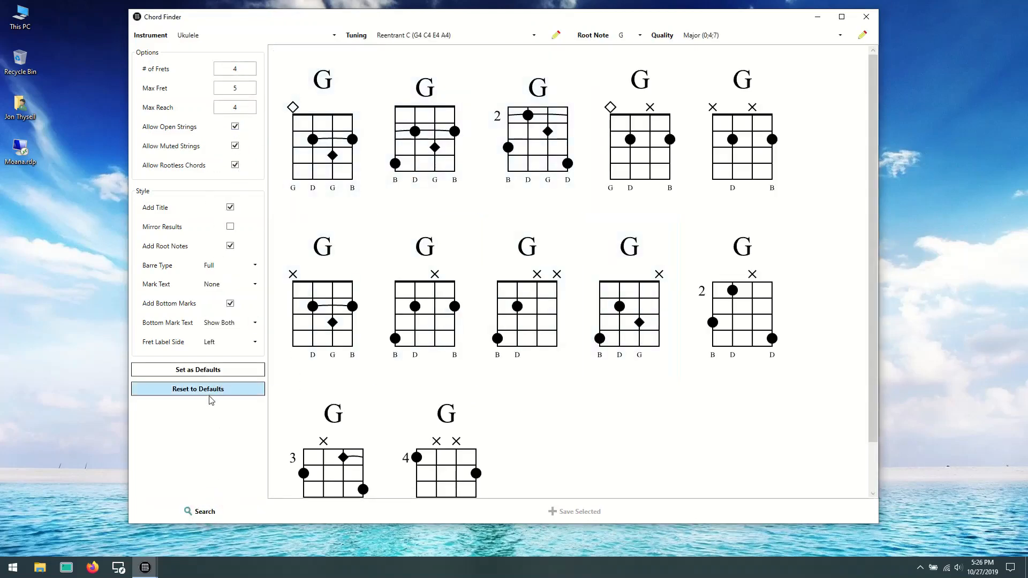
Step: Reset the search parameters to the saved defaults and rerun the G major chord search
{"action": "left_click", "coordinate": [190, 394]}
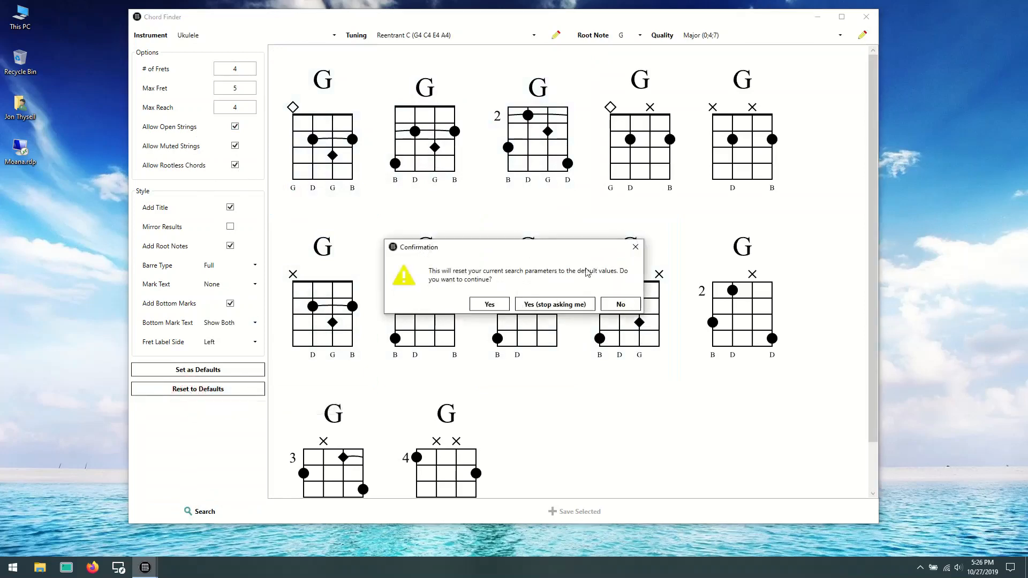
{"action": "left_click", "coordinate": [497, 306]}
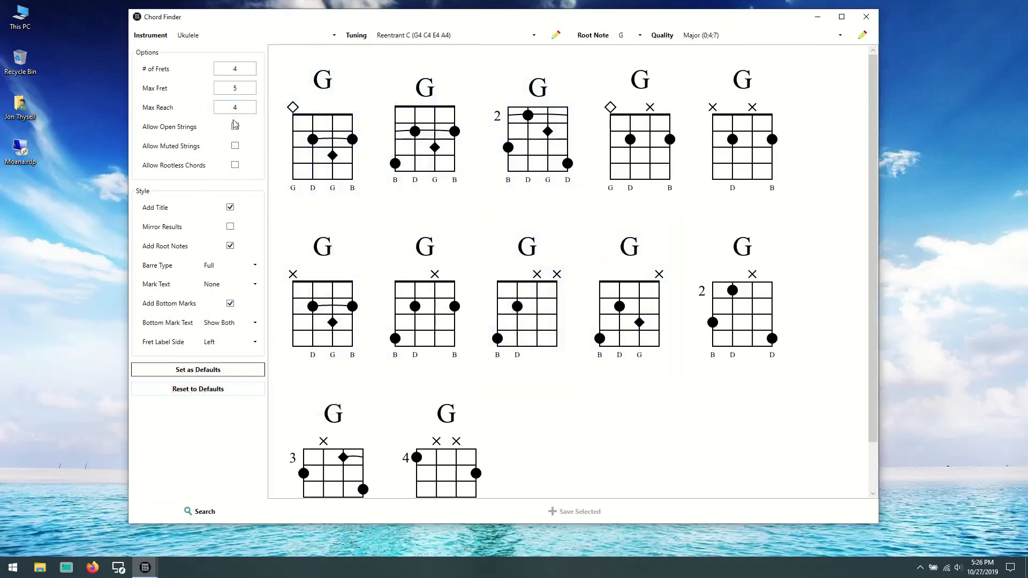
{"action": "left_click", "coordinate": [206, 511]}
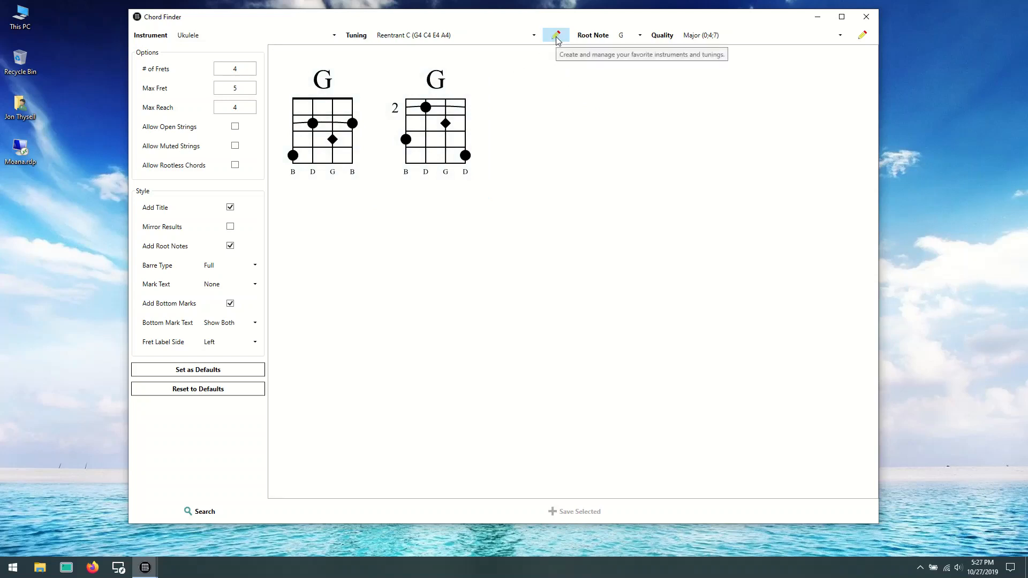
{"action": "left_click", "coordinate": [839, 36]}
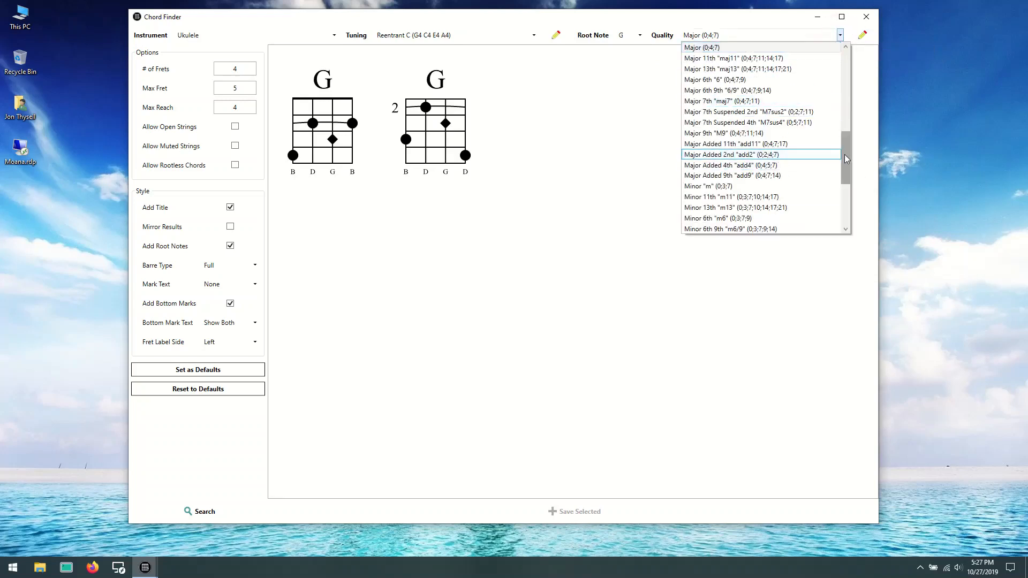
{"action": "mouse_move", "coordinate": [845, 154]}
{"action": "left_mouse_down"}
{"action": "mouse_move", "coordinate": [845, 185]}
{"action": "mouse_move", "coordinate": [846, 65]}
{"action": "mouse_move", "coordinate": [845, 164]}
{"action": "left_mouse_up"}
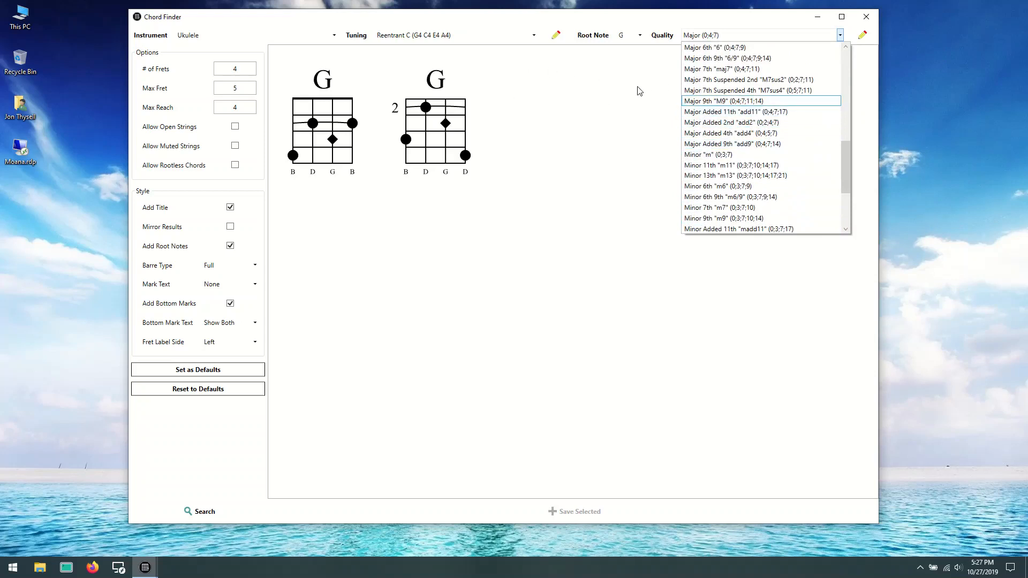
{"action": "left_click", "coordinate": [589, 105]}
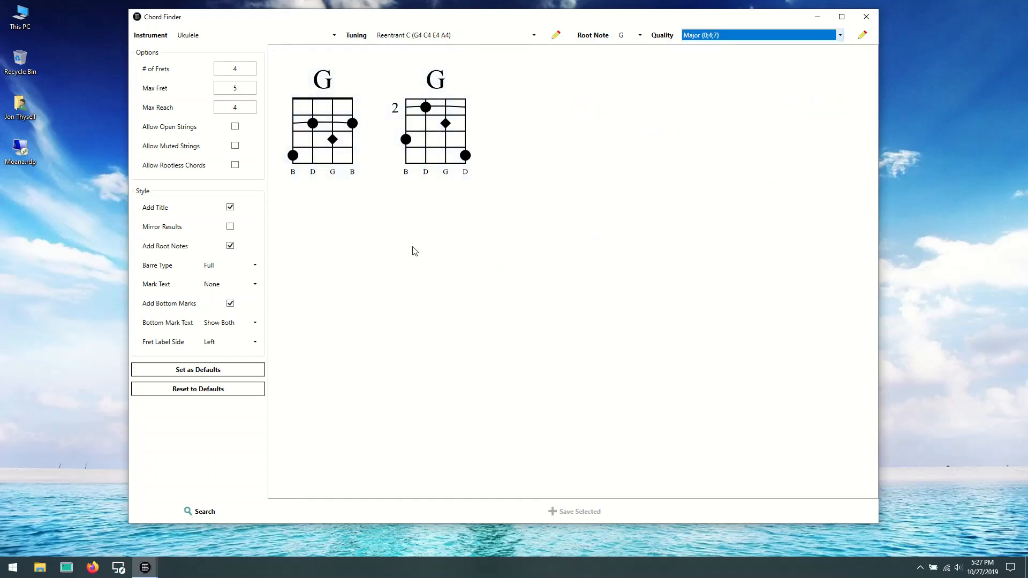
{"action": "left_click", "coordinate": [627, 36]}
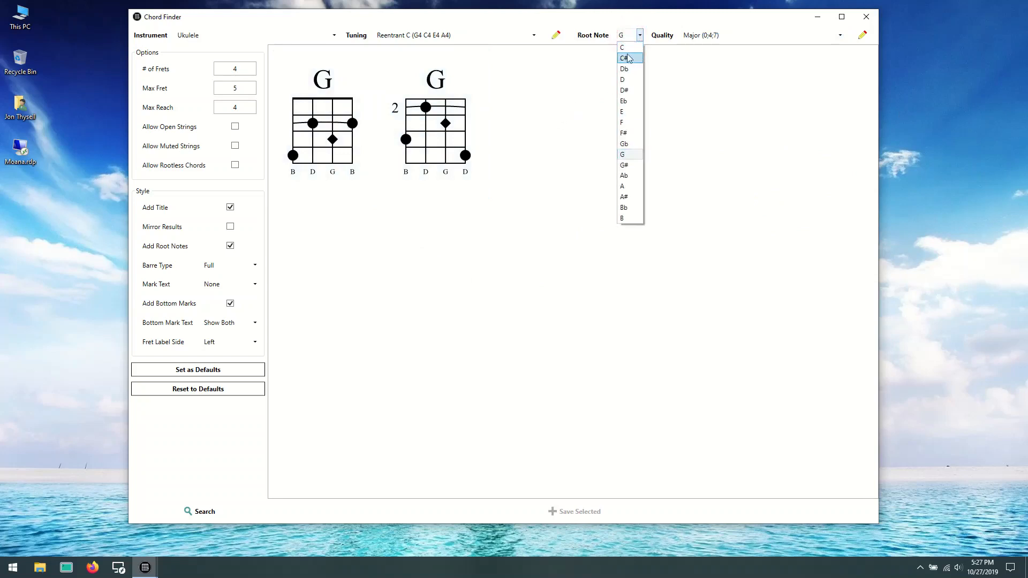
{"action": "left_click", "coordinate": [399, 281]}
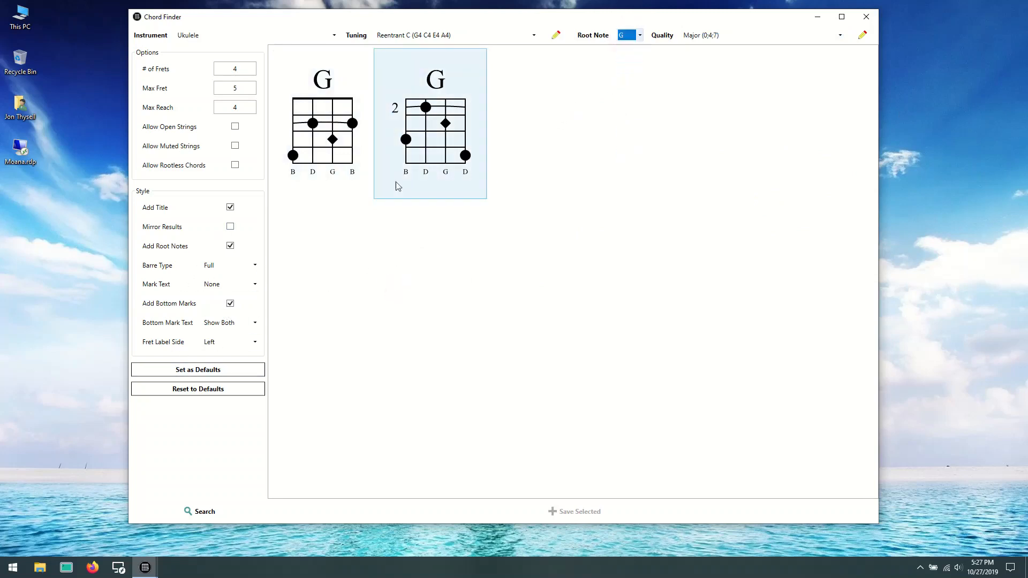
Step: Save only the first G chord diagram (B D G B) to a new collection named "Chord Finder Tutorial"
{"action": "left_click", "coordinate": [348, 100]}
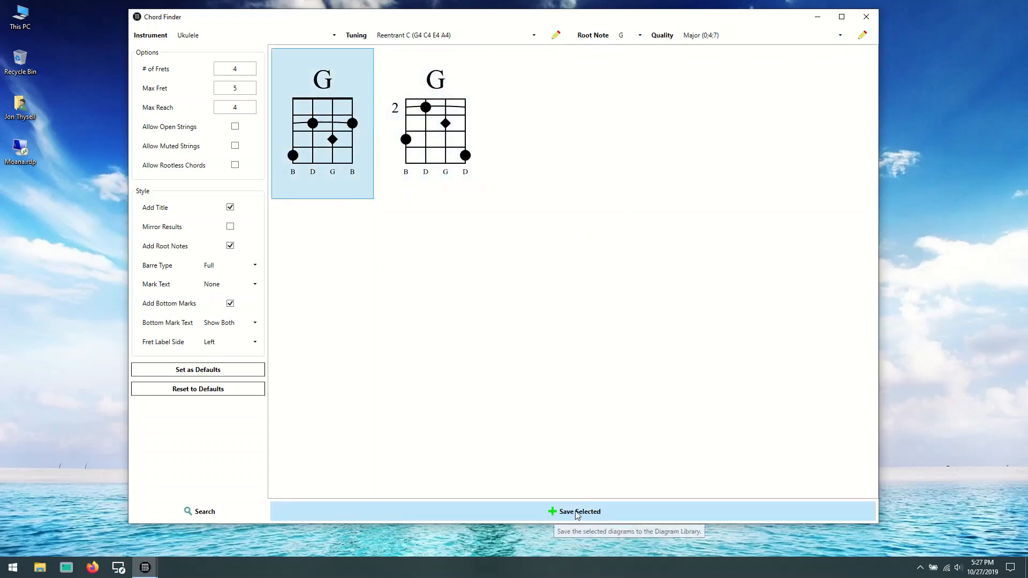
{"action": "left_click", "coordinate": [440, 144]}
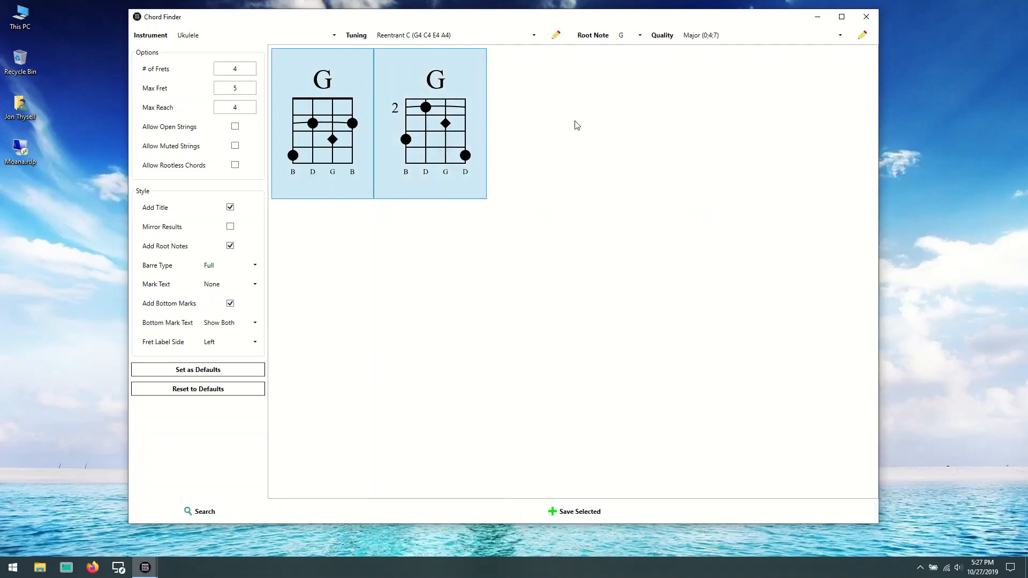
{"action": "left_click", "coordinate": [288, 145]}
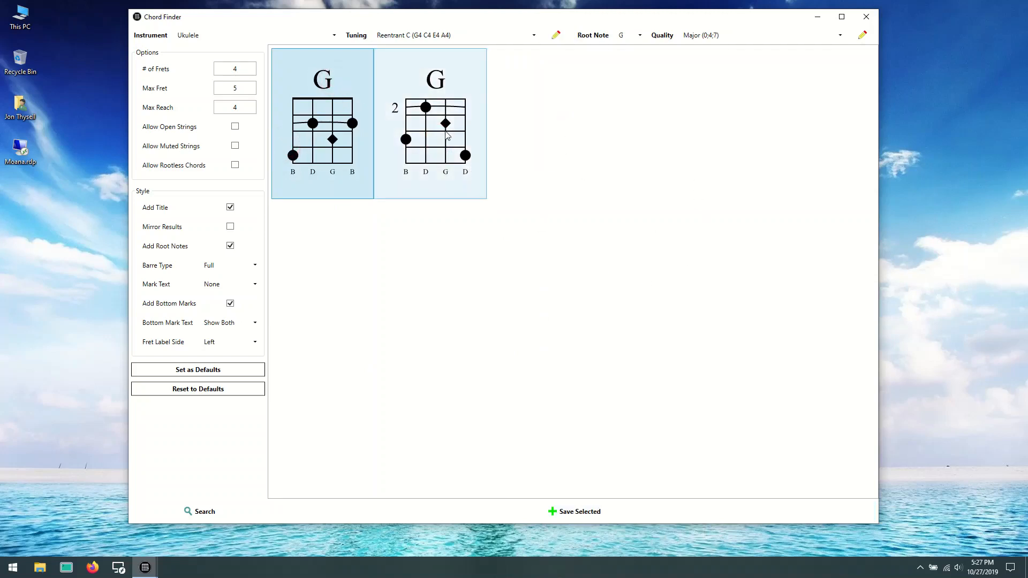
{"action": "left_click", "coordinate": [574, 512]}
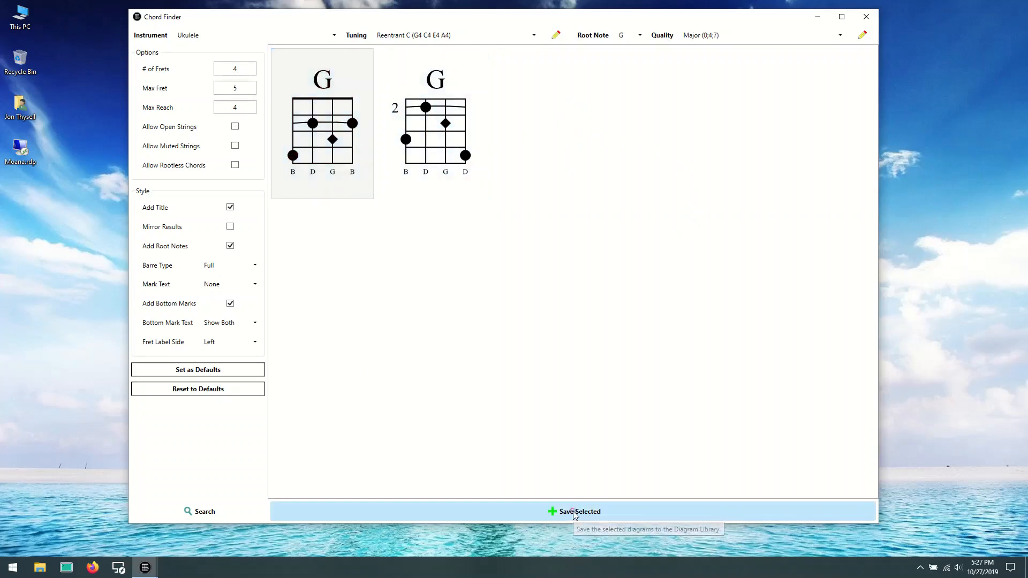
{"action": "left_click", "coordinate": [523, 275]}
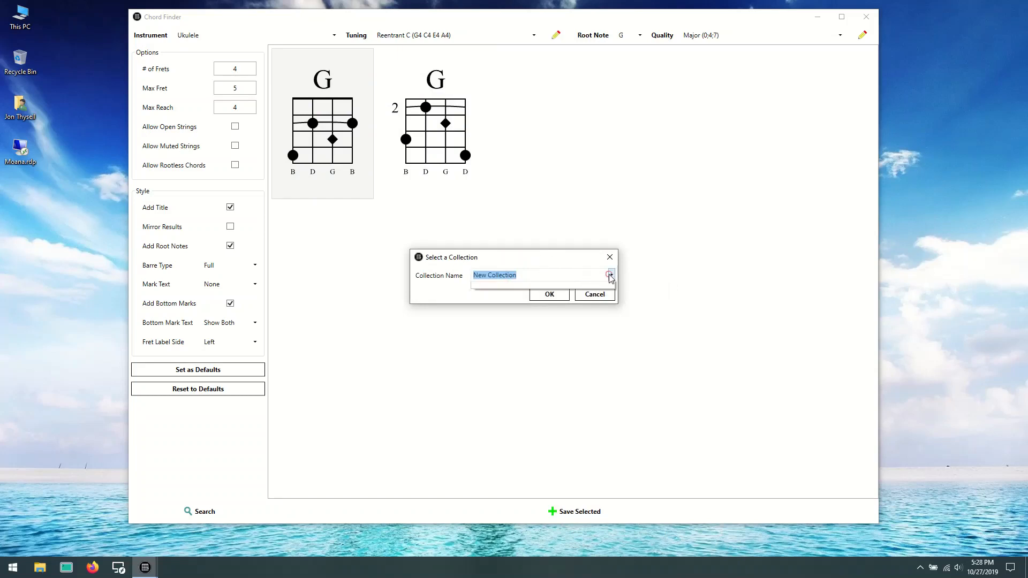
{"action": "left_click", "coordinate": [611, 275]}
{"action": "left_click", "coordinate": [542, 278]}
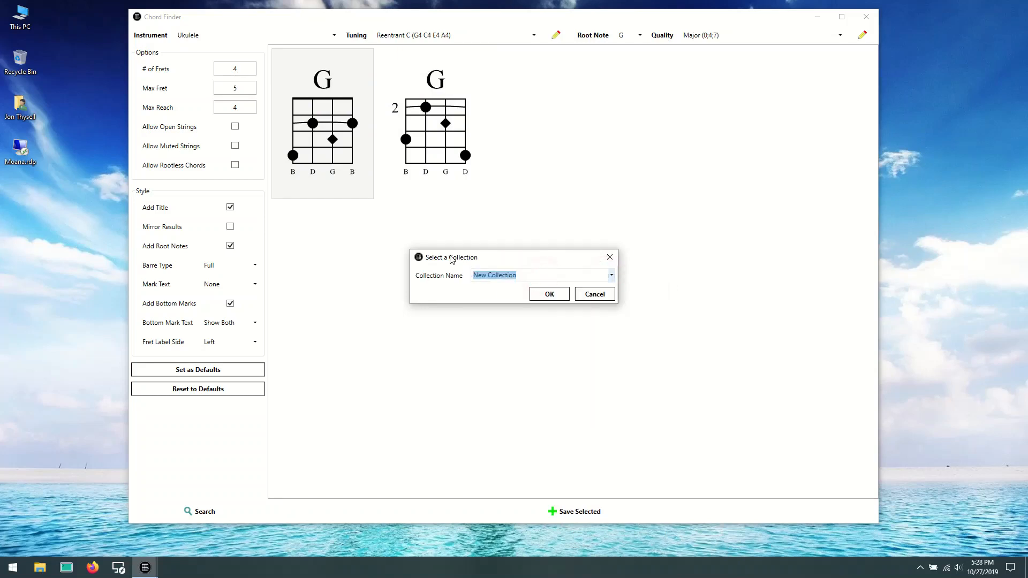
{"action": "type", "text": "Chord Finder Tutorial"}
{"action": "left_click", "coordinate": [551, 295]}
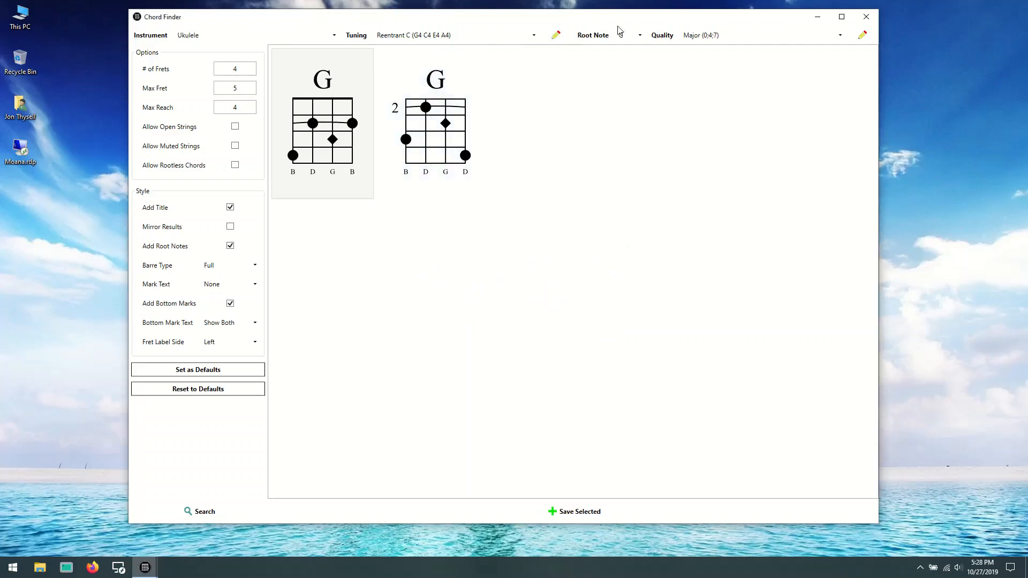
Step: Set the root note to C and rerun the major chord search
{"action": "left_click", "coordinate": [640, 35]}
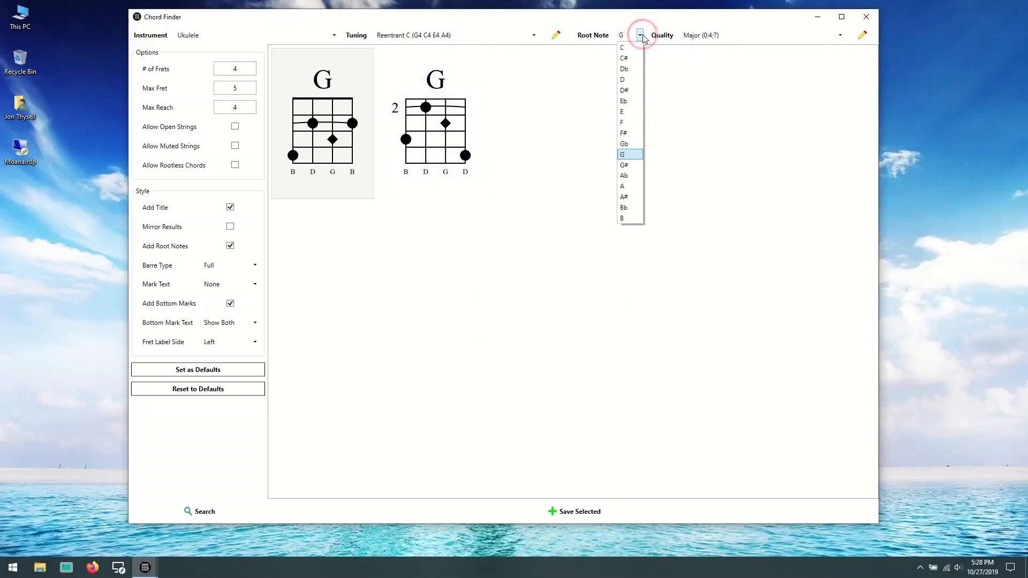
{"action": "left_click", "coordinate": [634, 47]}
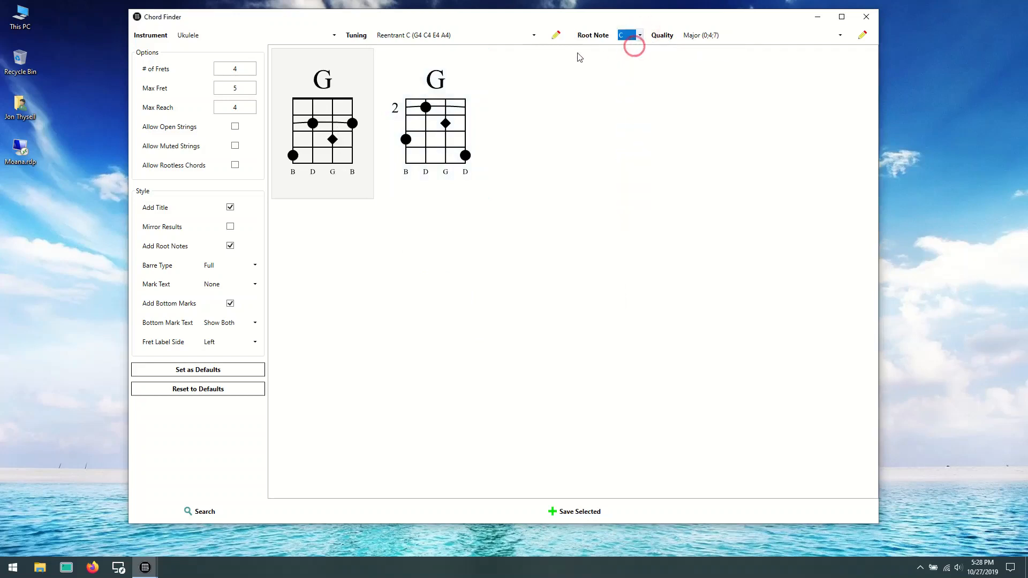
{"action": "left_click", "coordinate": [202, 512]}
Step: Save the C chord diagram to the "Chord Finder Tutorial" collection
{"action": "left_click", "coordinate": [358, 155]}
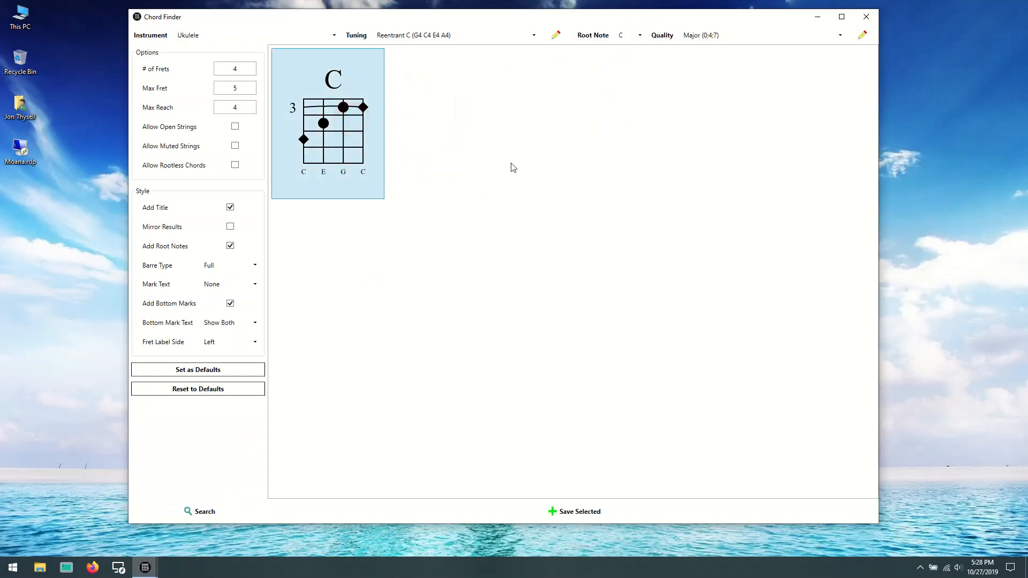
{"action": "left_click", "coordinate": [572, 511]}
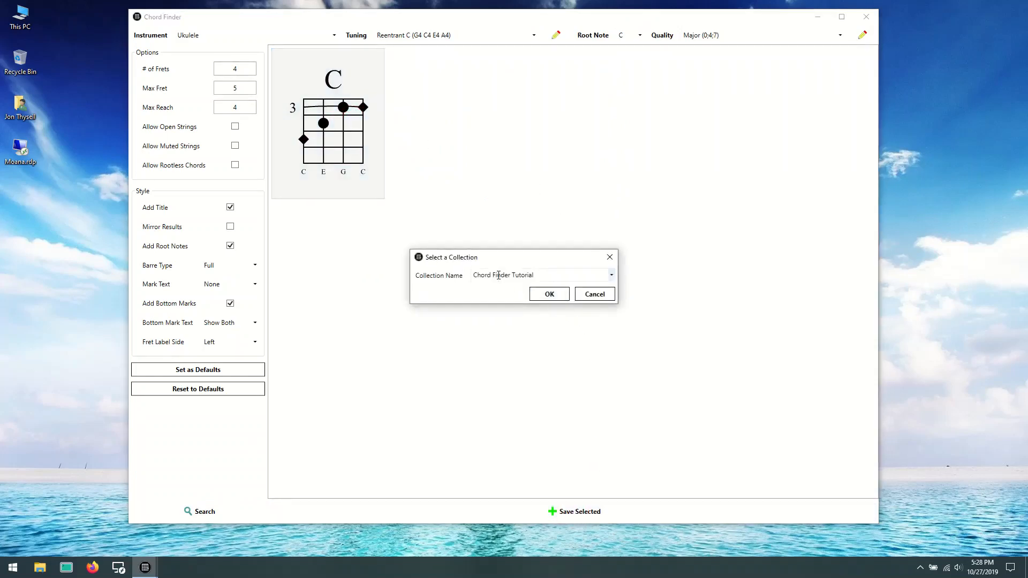
{"action": "left_click", "coordinate": [550, 294]}
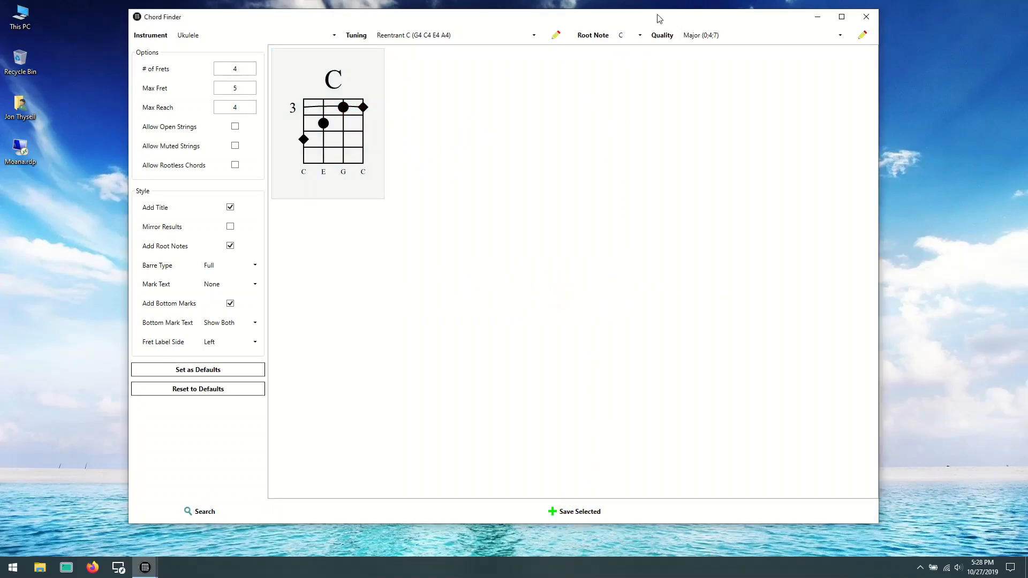
Step: Set the root note to D and the quality to Dominant 7th "7" (0;4;7;10), and run the chord search
{"action": "left_click", "coordinate": [639, 36]}
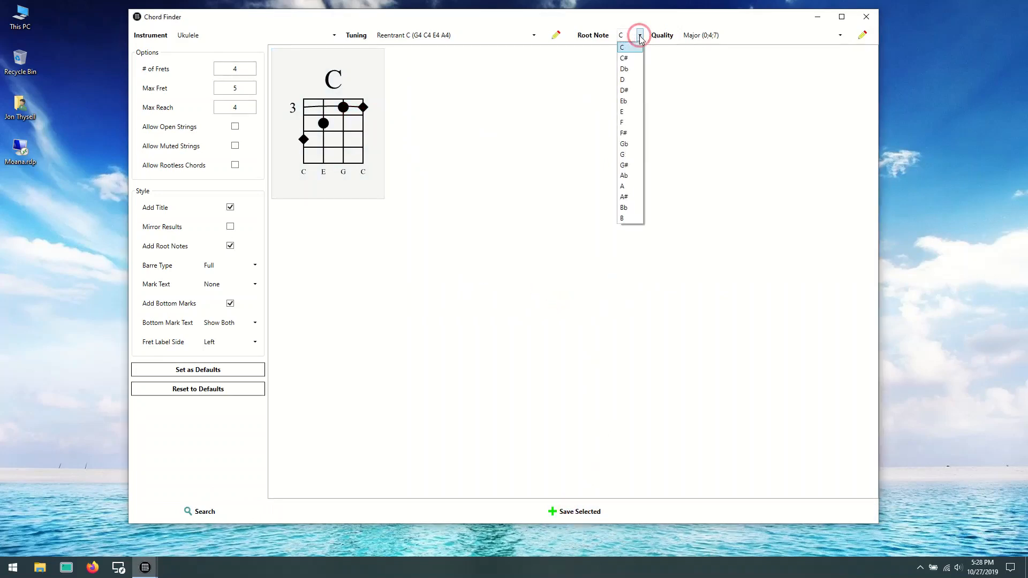
{"action": "left_click", "coordinate": [628, 80]}
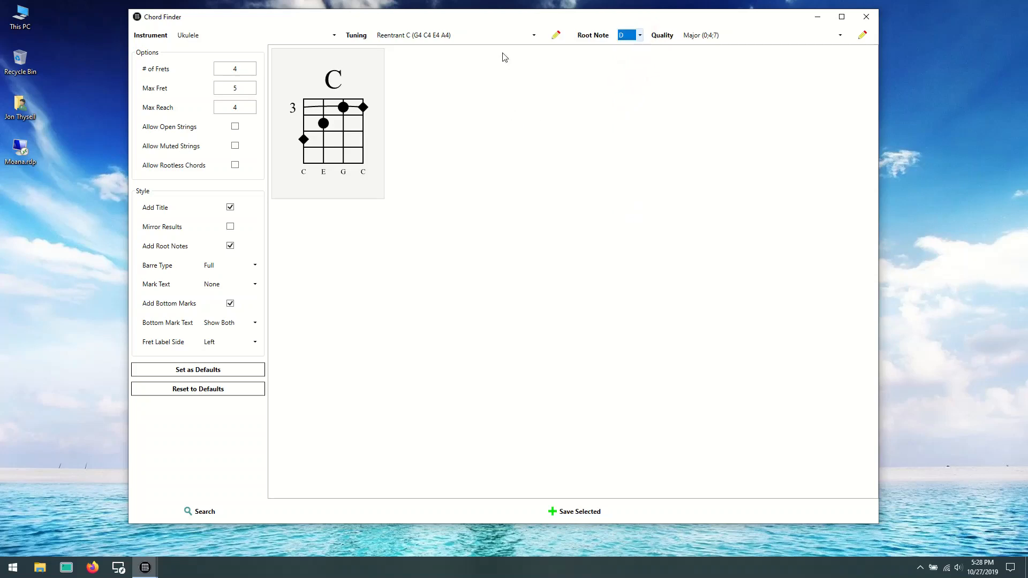
{"action": "left_click", "coordinate": [715, 32]}
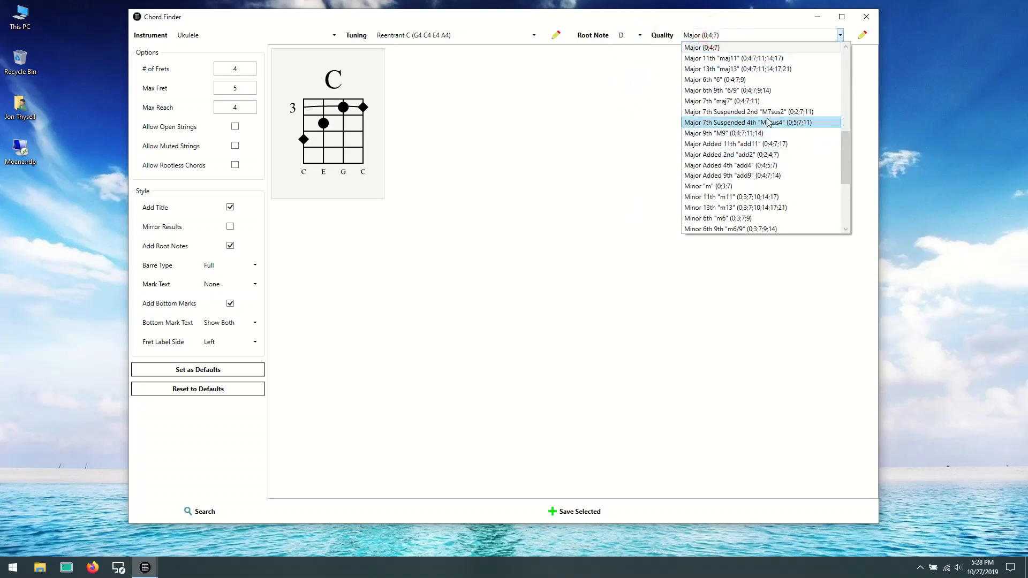
{"action": "scroll", "coordinate": [772, 128], "scroll_direction": "up", "scroll_amount": 4}
{"action": "scroll", "coordinate": [772, 128], "scroll_direction": "up", "scroll_amount": 2}
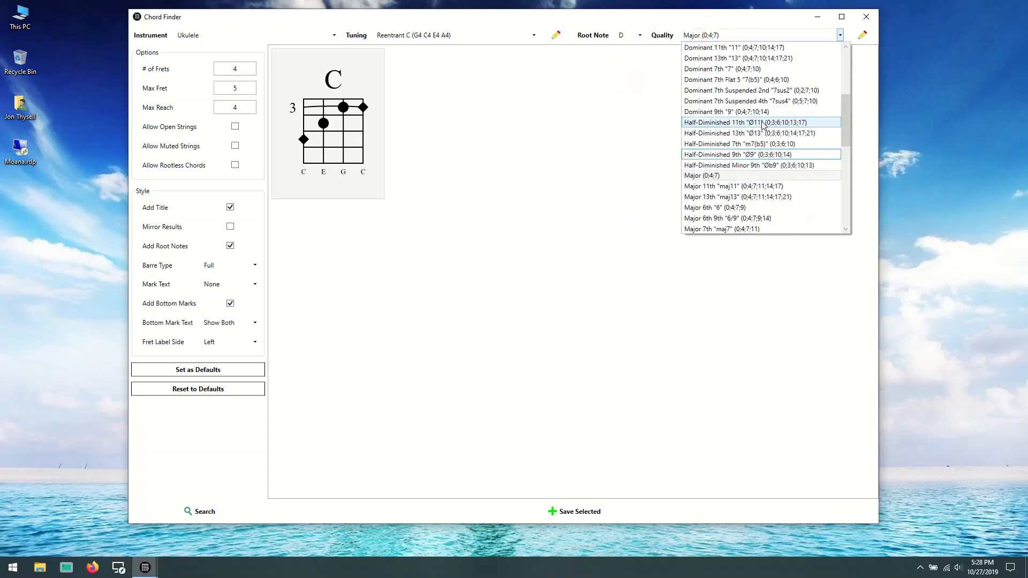
{"action": "left_click", "coordinate": [743, 70]}
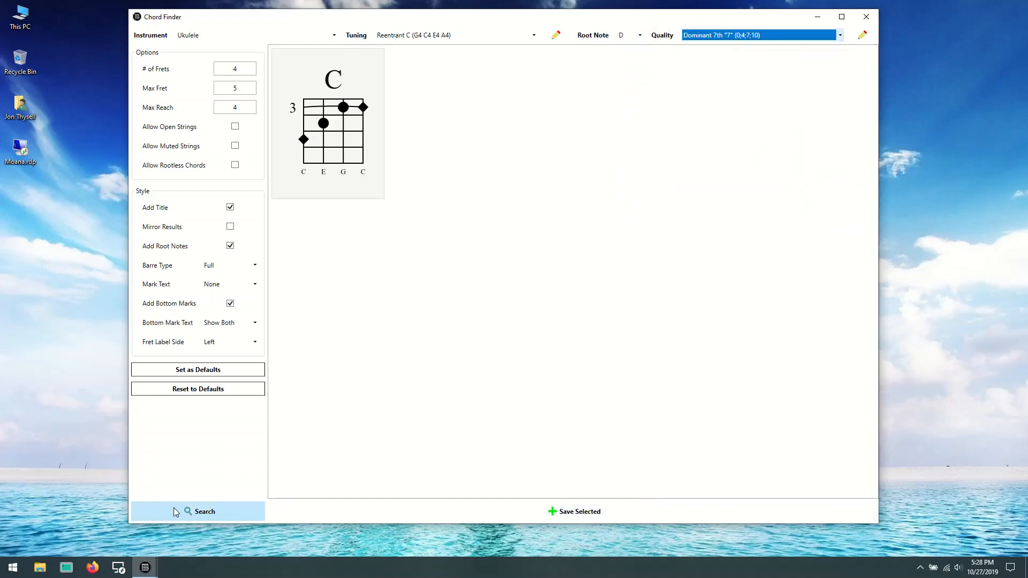
{"action": "left_click", "coordinate": [203, 512]}
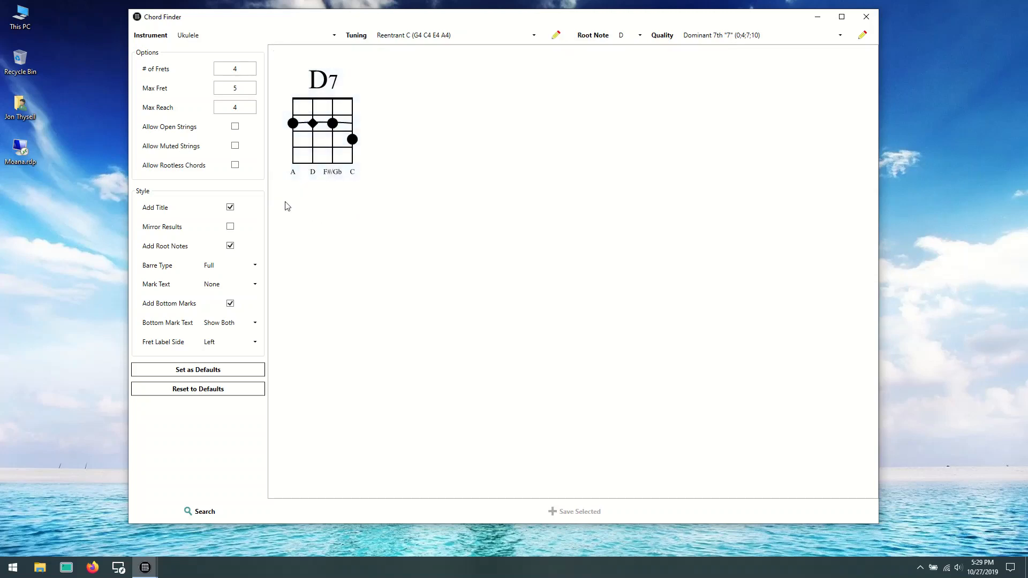
Step: Allow rootless chords and open strings, and rerun the D7 chord search
{"action": "left_click", "coordinate": [235, 166]}
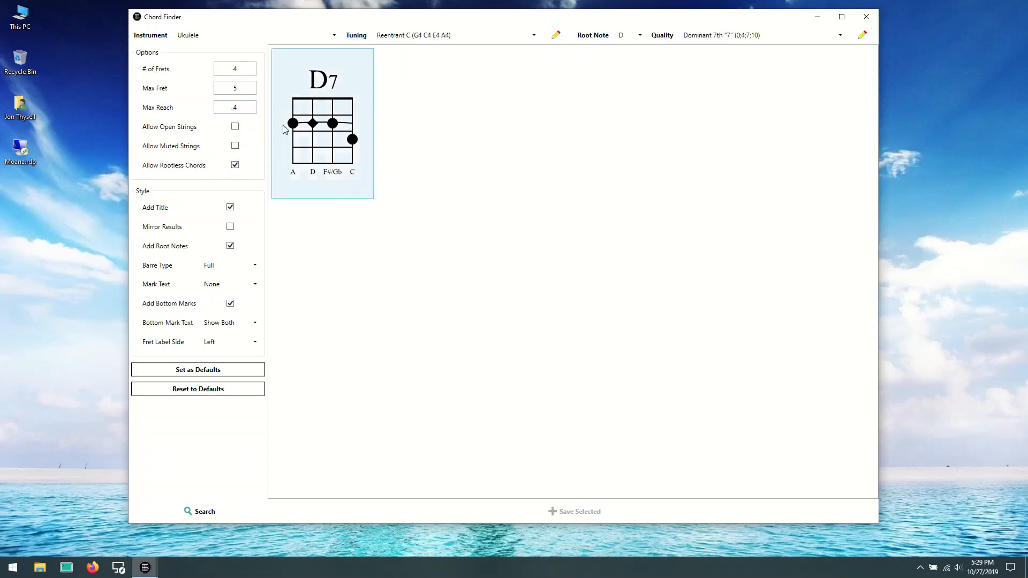
{"action": "left_click", "coordinate": [236, 127]}
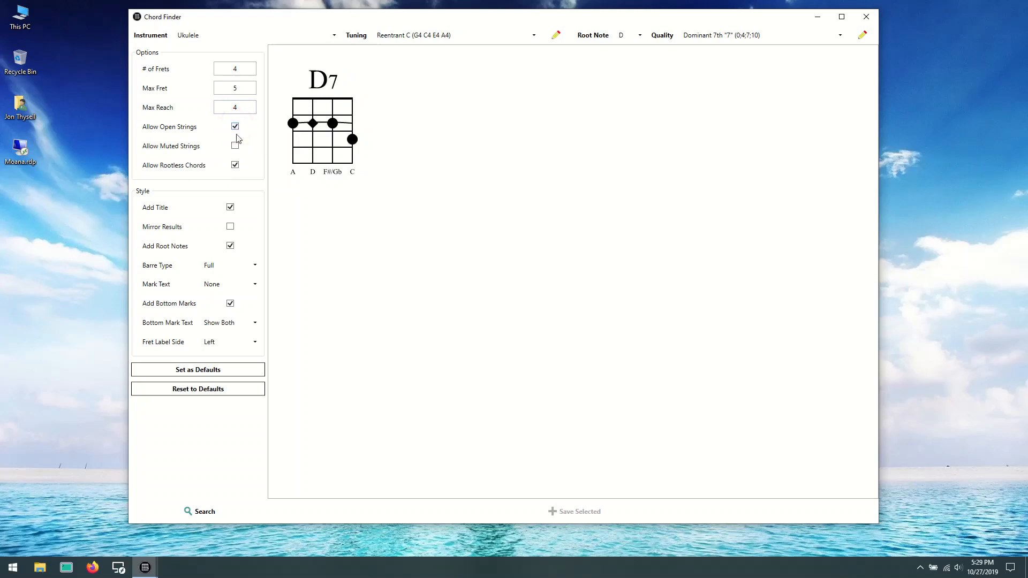
{"action": "left_click", "coordinate": [204, 513]}
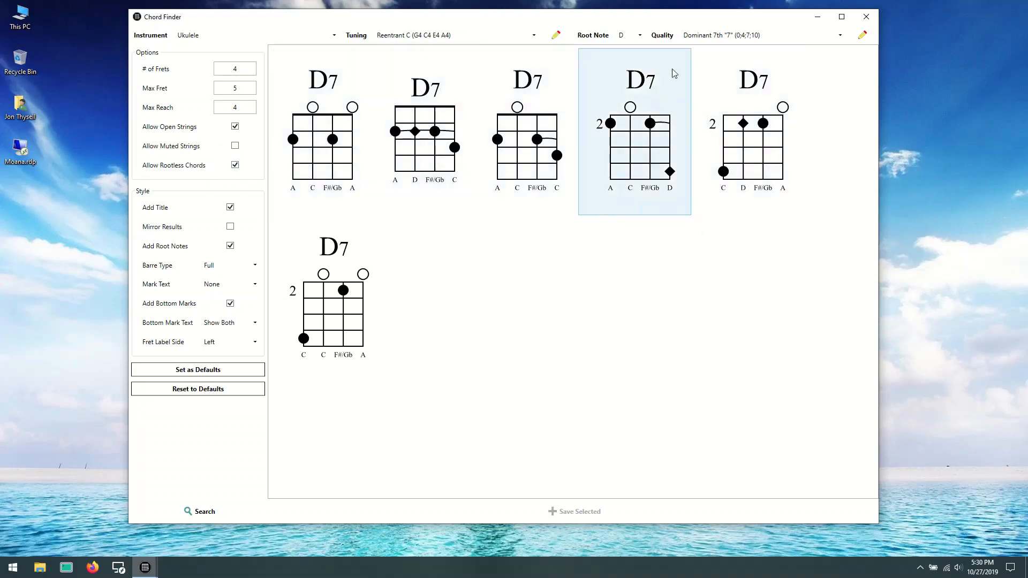
Step: Save the first D7 chord diagram (A C F#/Gb A) to the "Chord Finder Tutorial" collection
{"action": "left_click", "coordinate": [520, 193]}
{"action": "left_click", "coordinate": [322, 123]}
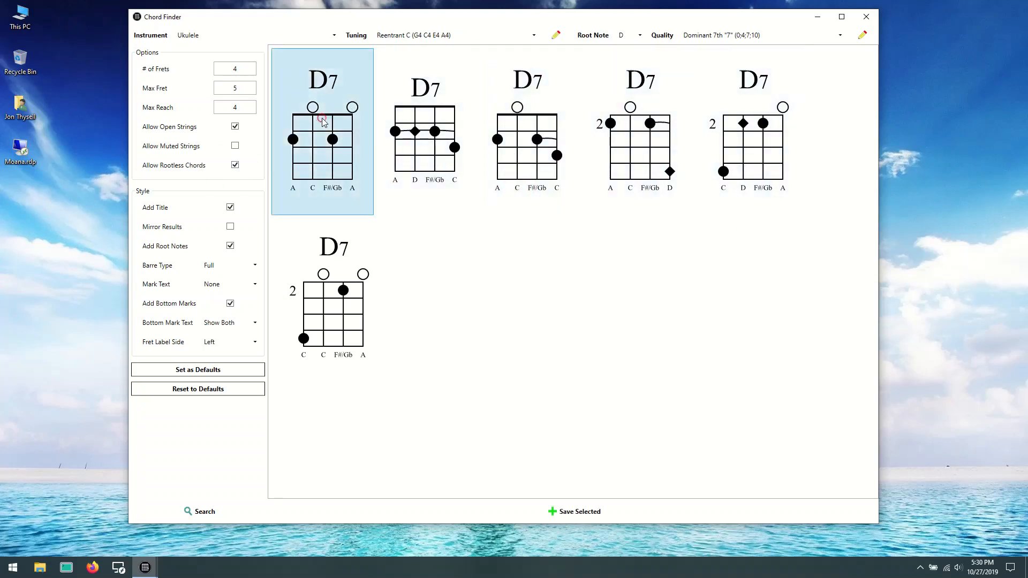
{"action": "left_click", "coordinate": [565, 512]}
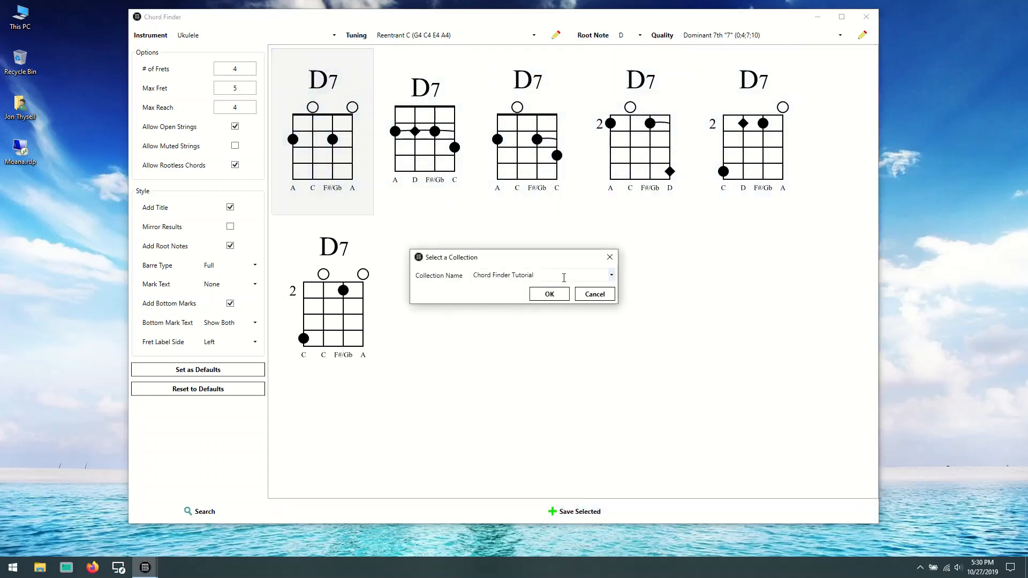
{"action": "left_click", "coordinate": [611, 275]}
{"action": "left_click", "coordinate": [611, 274]}
{"action": "left_click", "coordinate": [548, 274]}
{"action": "left_click", "coordinate": [546, 275]}
{"action": "left_click", "coordinate": [547, 295]}
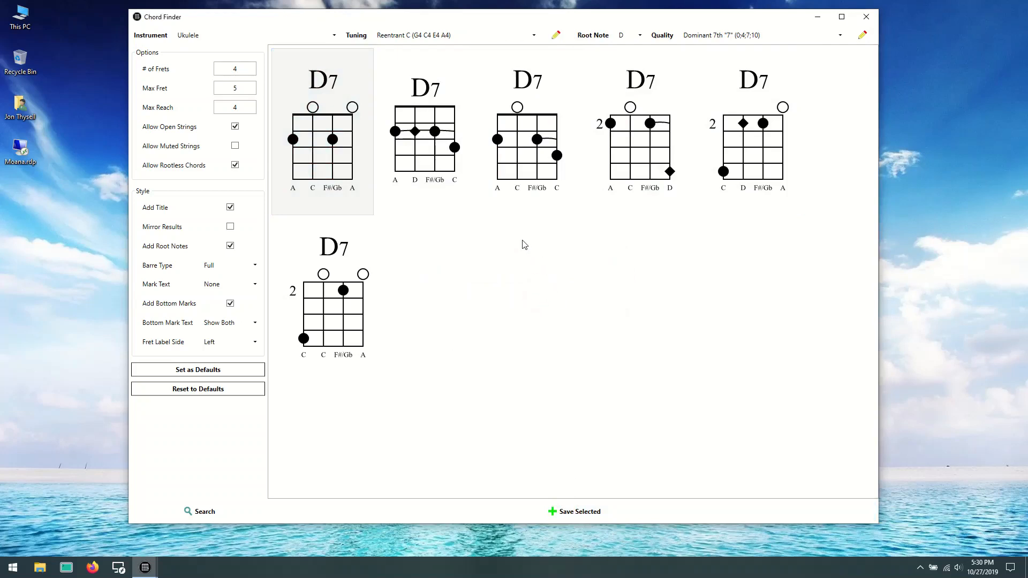